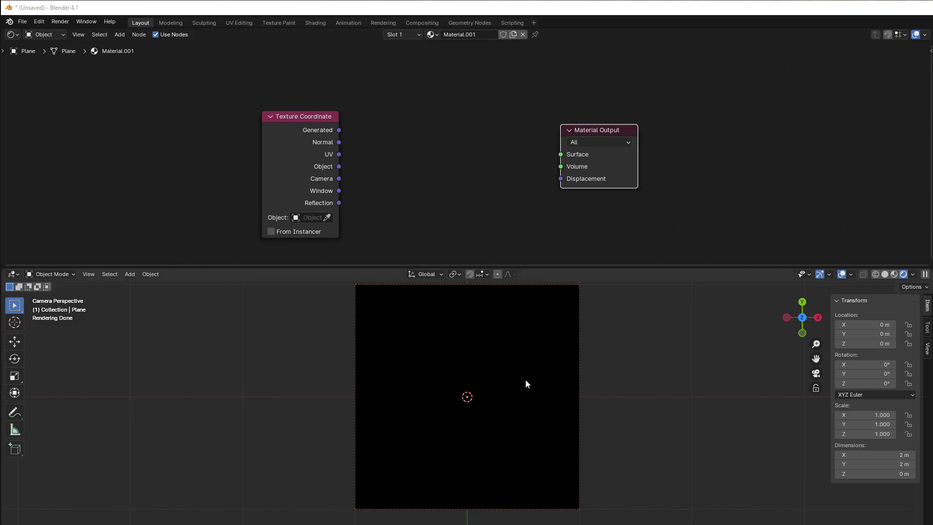
Step: Zoom and pan the node editor so Texture Coordinate and Material Output are framed up close
scroll(385, 173, up, 2)
middle_drag(385, 173, 395, 158)
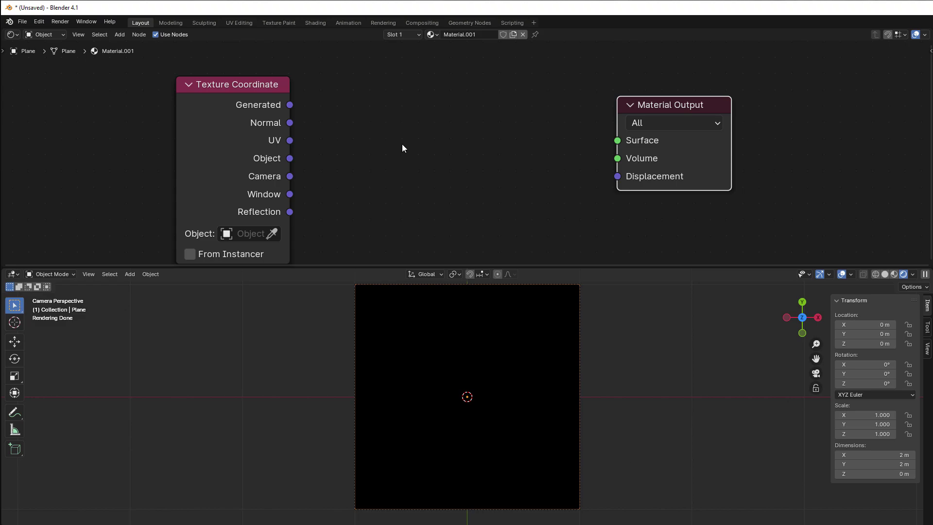
Step: Add a Gradient Texture node between the other two and set its type to Spherical
key(shift+a)
mouse_move(393, 139)
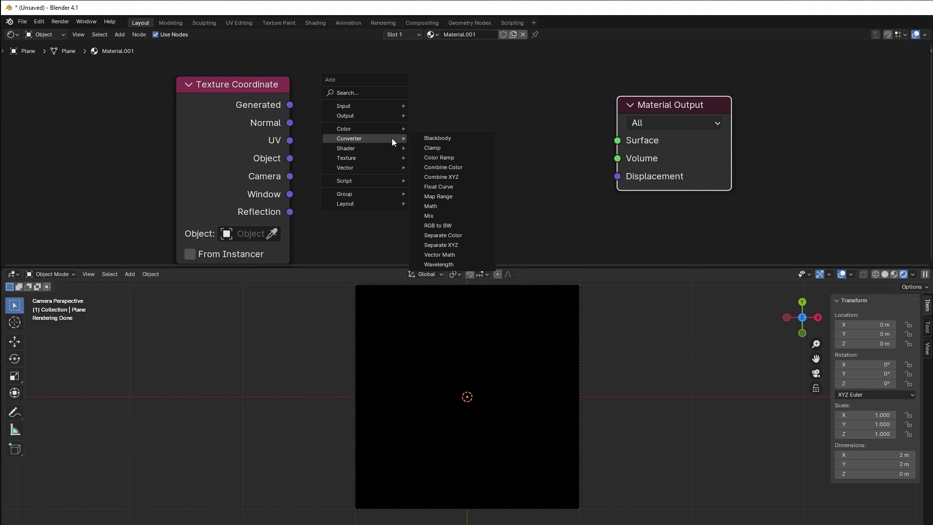
mouse_move(351, 158)
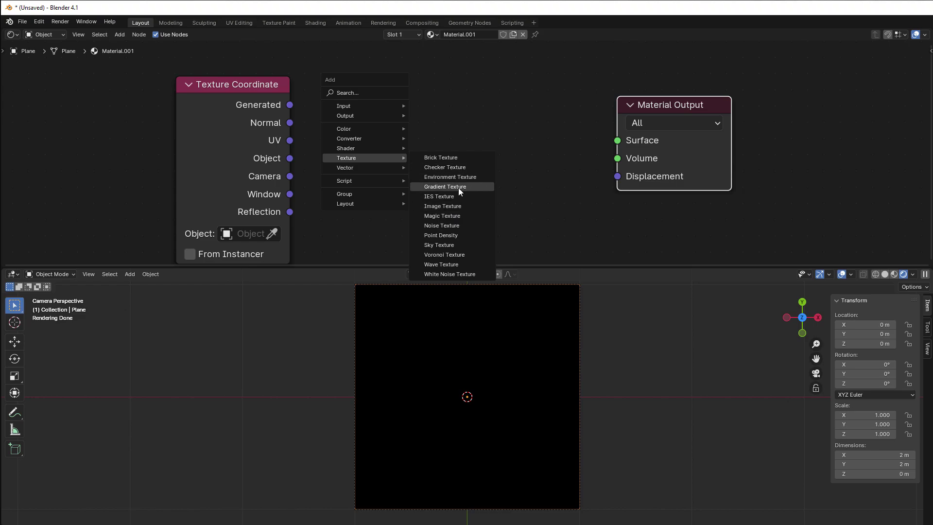
click(473, 186)
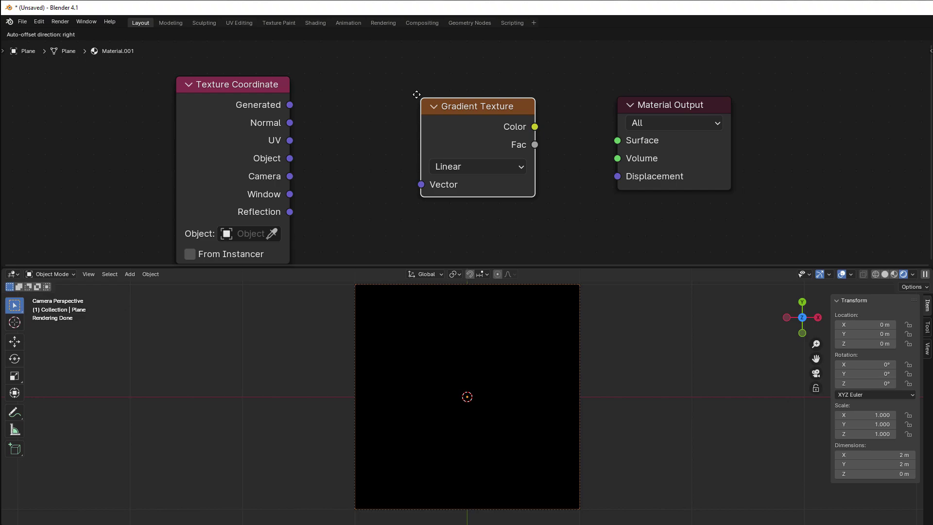
click(413, 125)
click(430, 163)
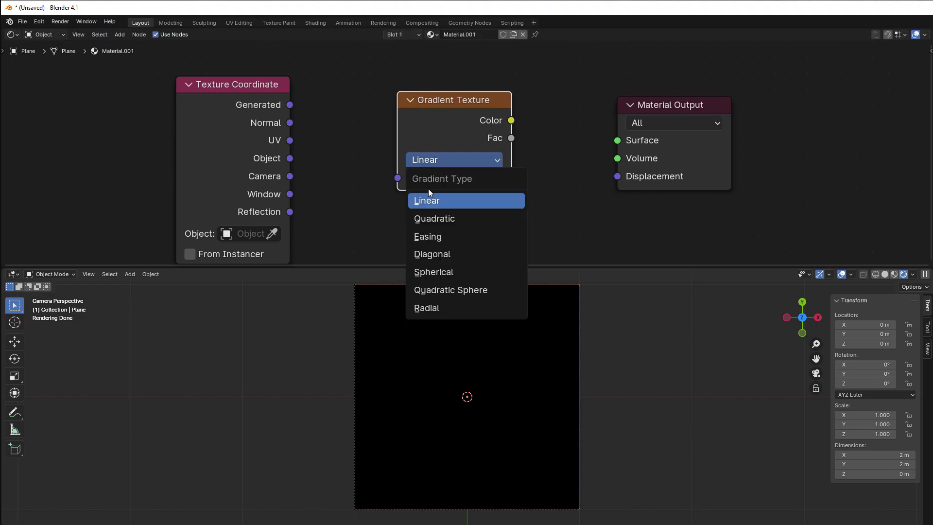
click(434, 273)
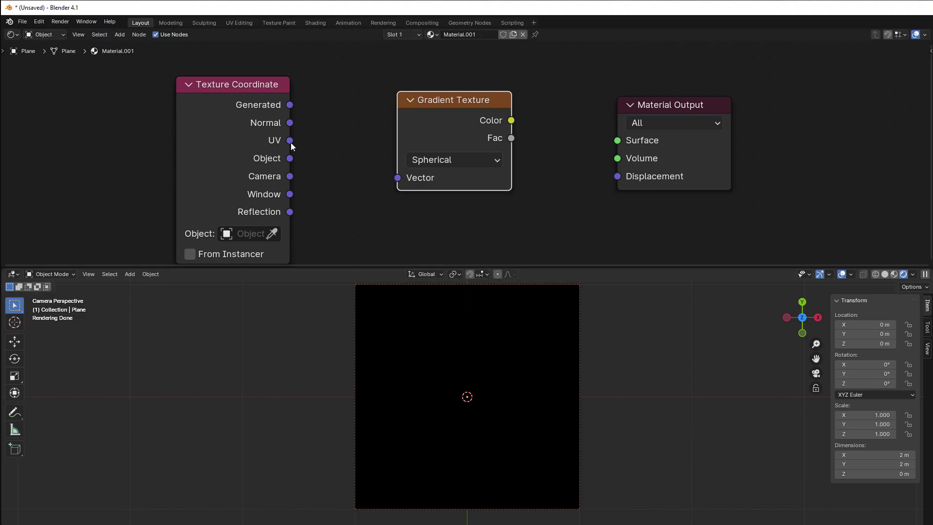
Step: Link UV to the gradient's Vector and its Fac to the material Surface
drag(290, 142, 398, 179)
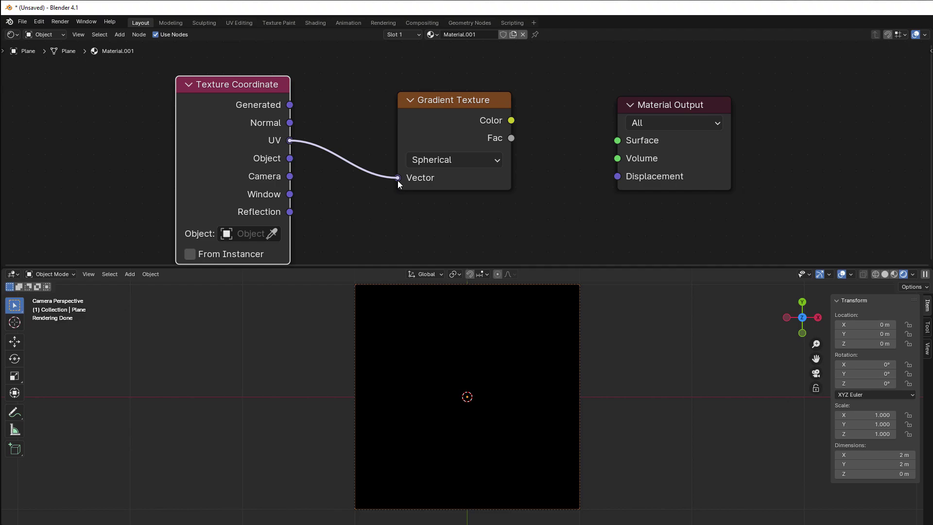
click(512, 138)
drag(512, 138, 617, 140)
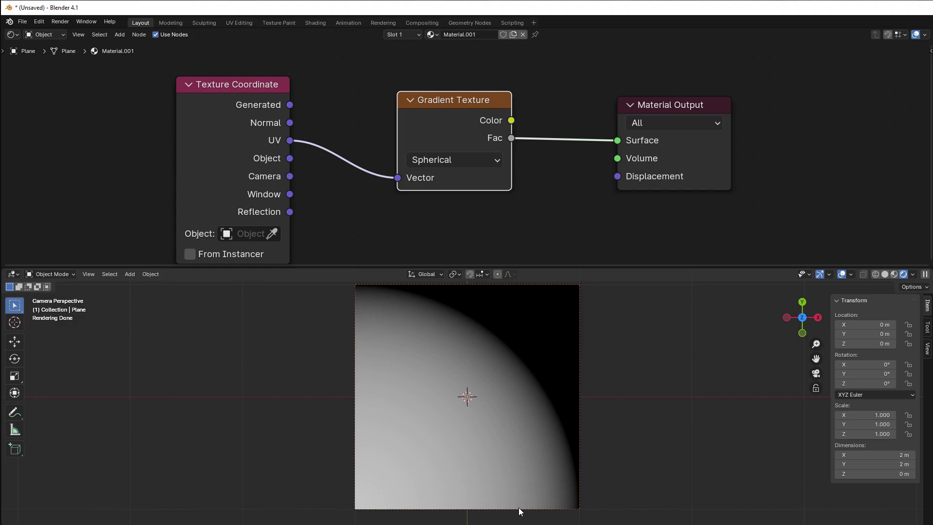
drag(193, 146, 151, 132)
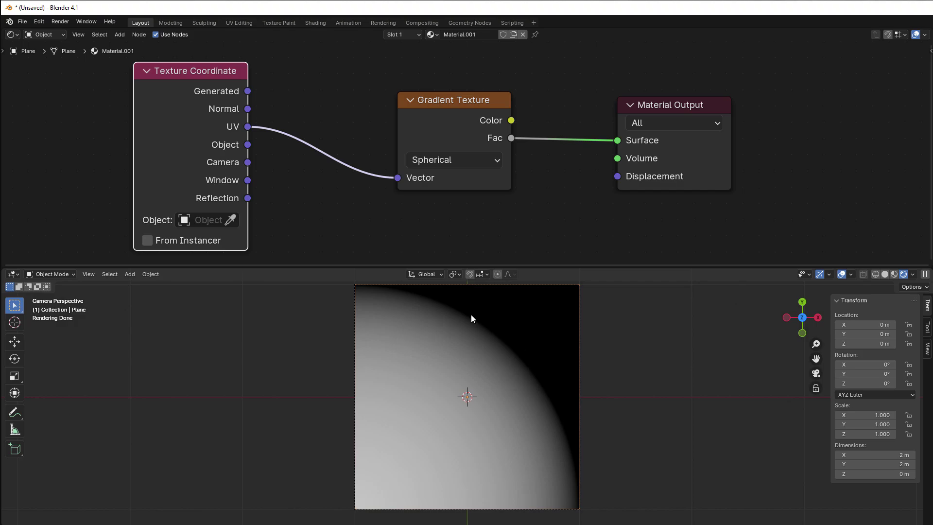
Step: Shift the Texture Coordinate node further left to widen the gap before the Gradient Texture
drag(217, 147, 194, 148)
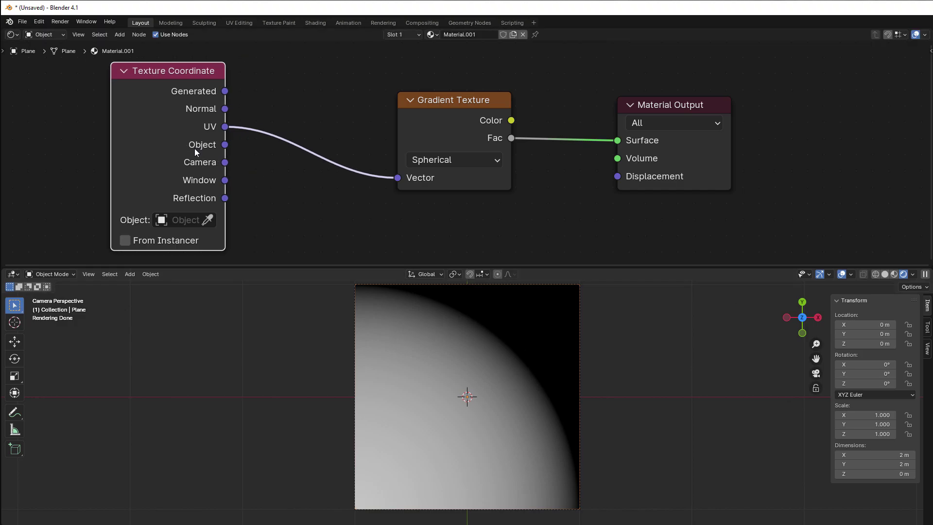
Step: Insert a Vector Math node set to Subtract on the UV-to-gradient link
click(269, 191)
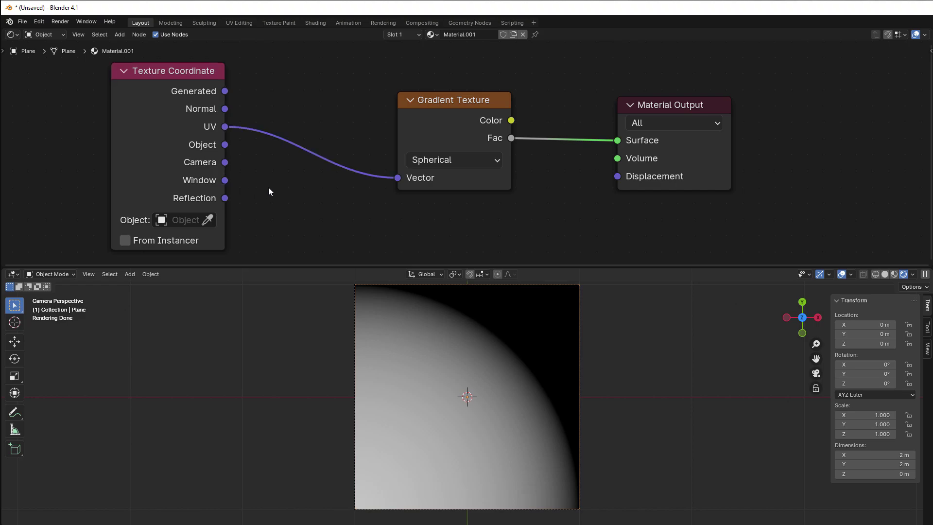
key(shift+a)
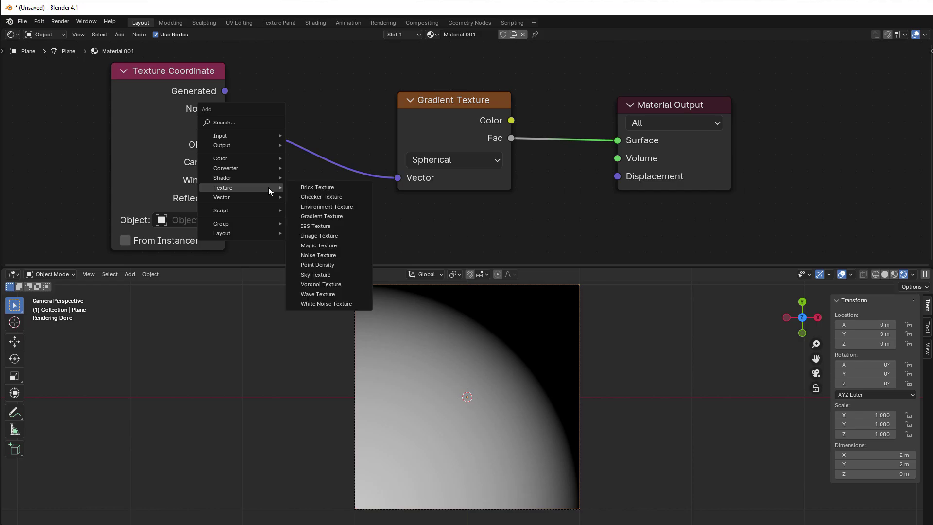
mouse_move(240, 170)
click(322, 284)
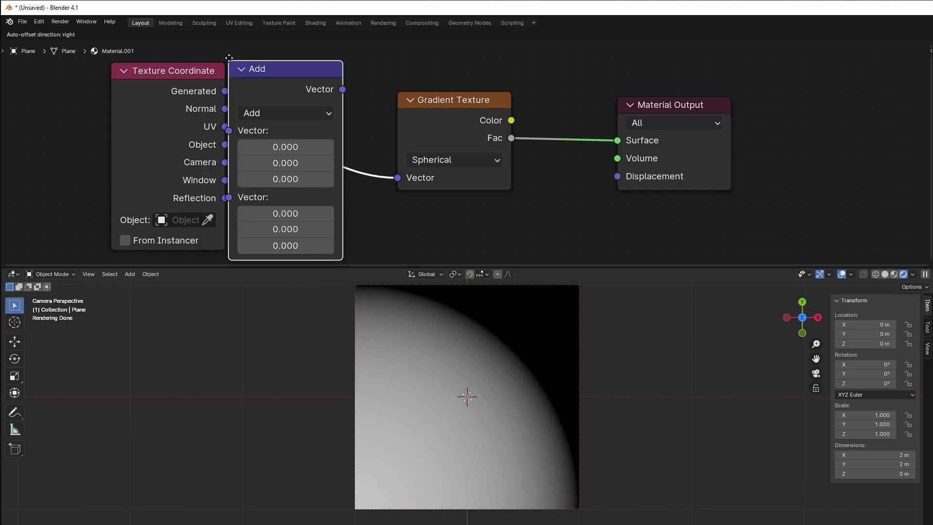
click(306, 111)
click(316, 101)
click(323, 159)
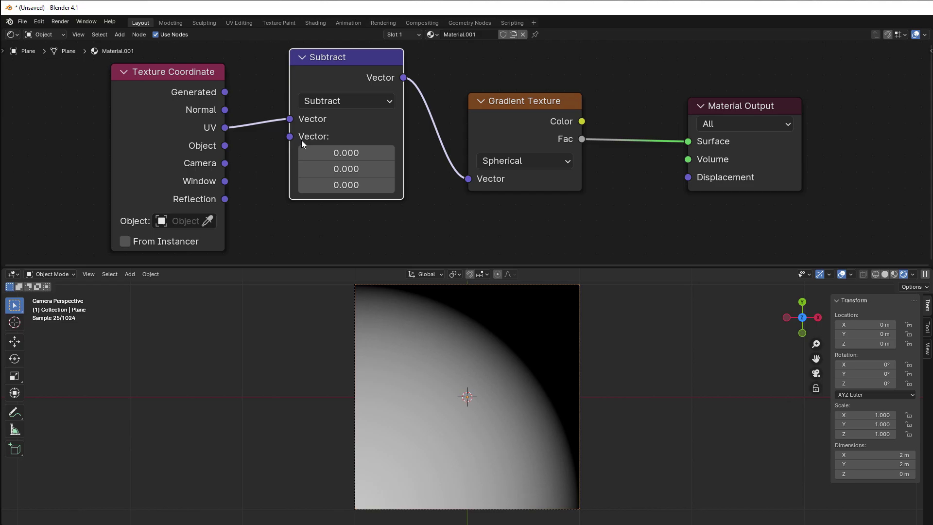
Step: Set the Subtract node's X and Y values to 0.5 each
click(389, 153)
click(389, 153)
click(389, 153)
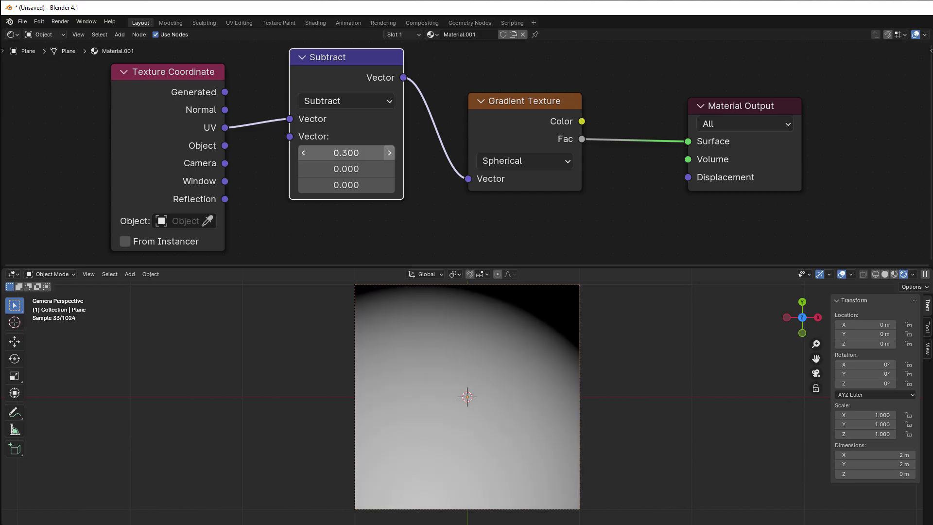
click(388, 153)
click(388, 169)
click(388, 169)
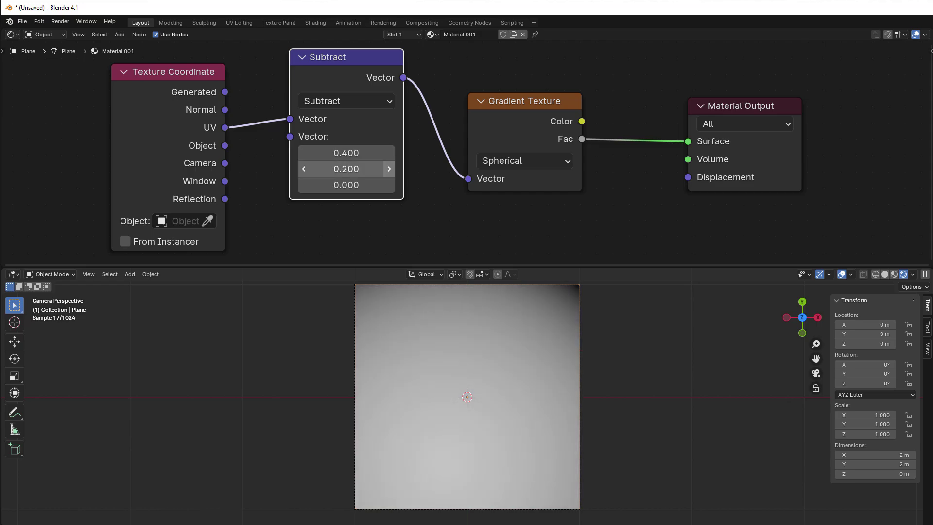
click(388, 169)
click(388, 168)
click(389, 169)
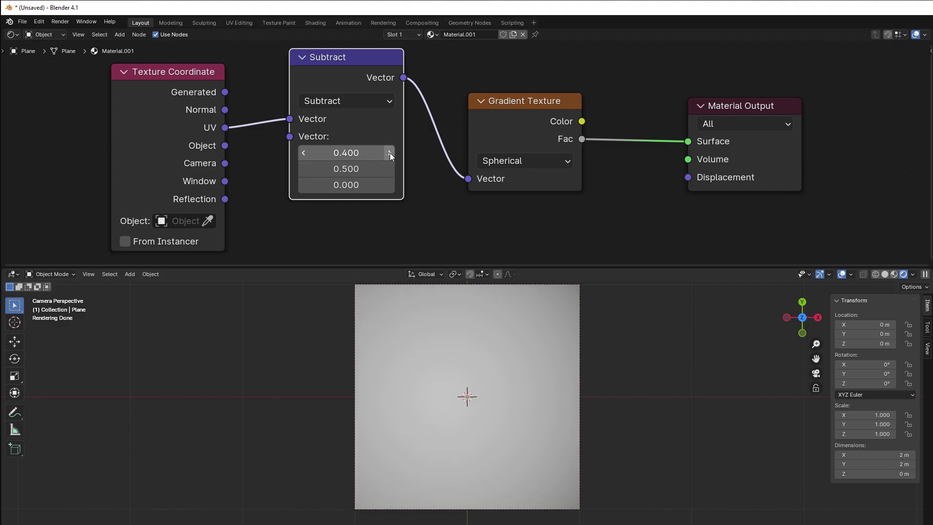
click(389, 153)
drag(330, 78, 294, 95)
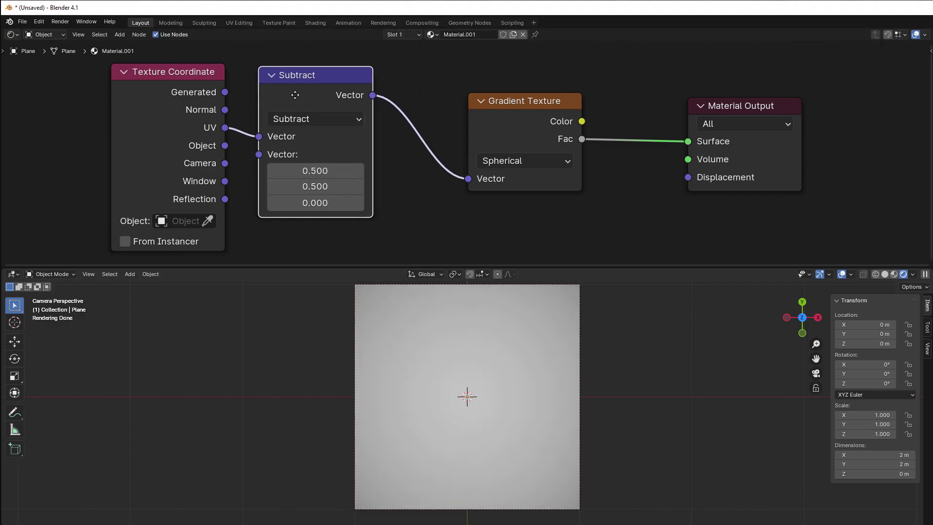
Step: Duplicate the Subtract node before the gradient as a Multiply with X and Y of 2
key(shift+d)
click(474, 71)
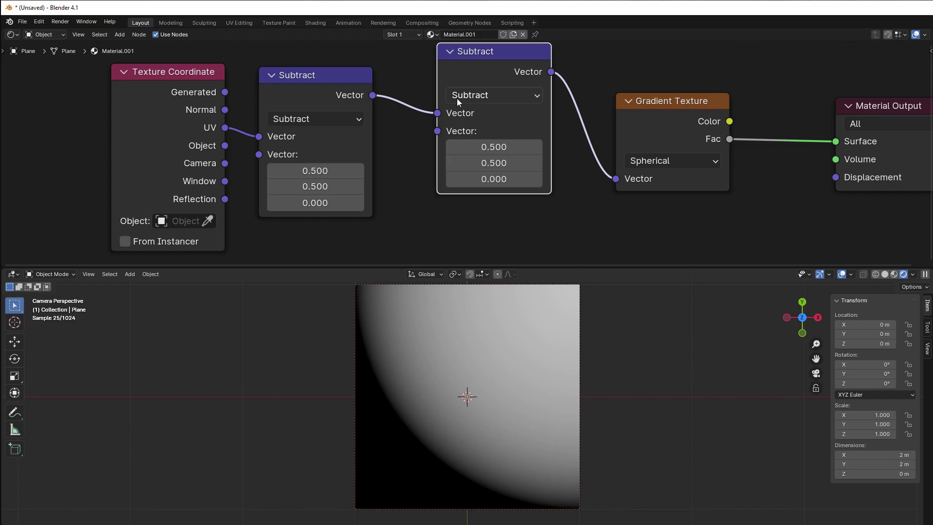
click(459, 97)
click(474, 170)
click(484, 148)
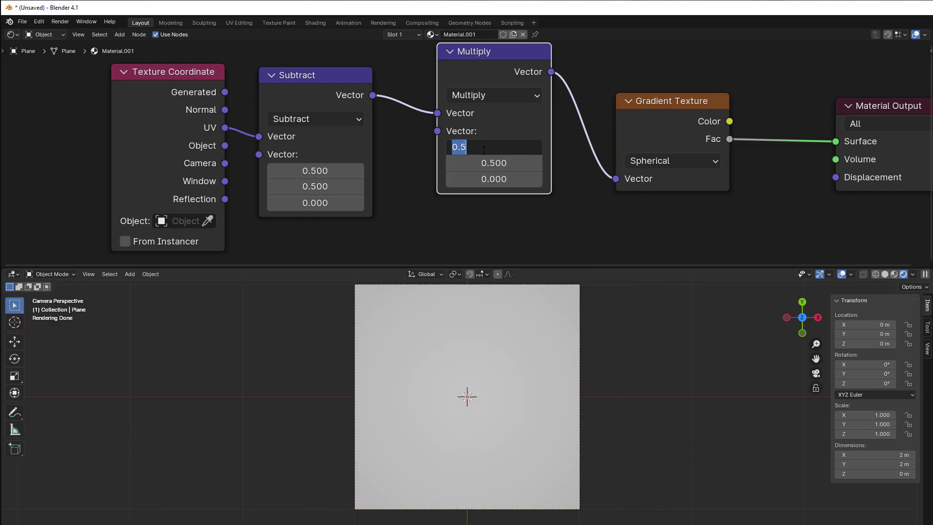
text(2)
key(Return)
click(505, 163)
text(2)
key(Return)
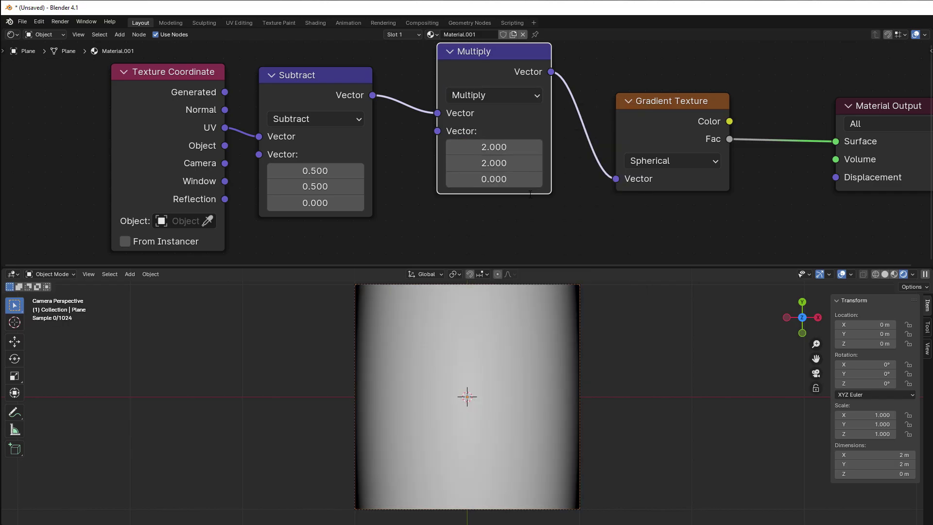
scroll(529, 194, down, 1)
scroll(529, 194, down, 1)
ctrl+scroll(528, 194, right, 4)
Step: Rearrange the Subtract, Multiply and Gradient nodes and reconnect Multiply's output to the gradient's Vector
drag(464, 135, 468, 118)
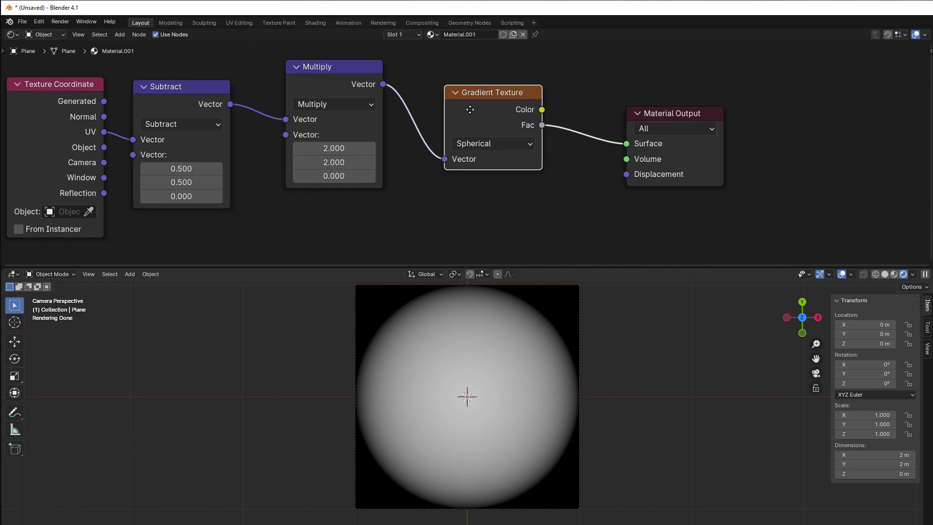
scroll(468, 118, down, 2)
ctrl+scroll(410, 215, left, 2)
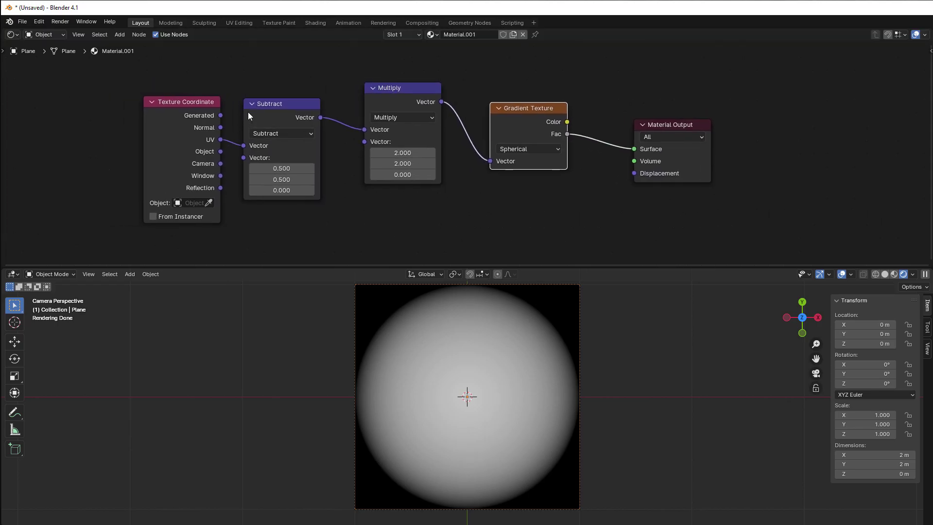
drag(248, 112, 282, 104)
drag(386, 102, 382, 104)
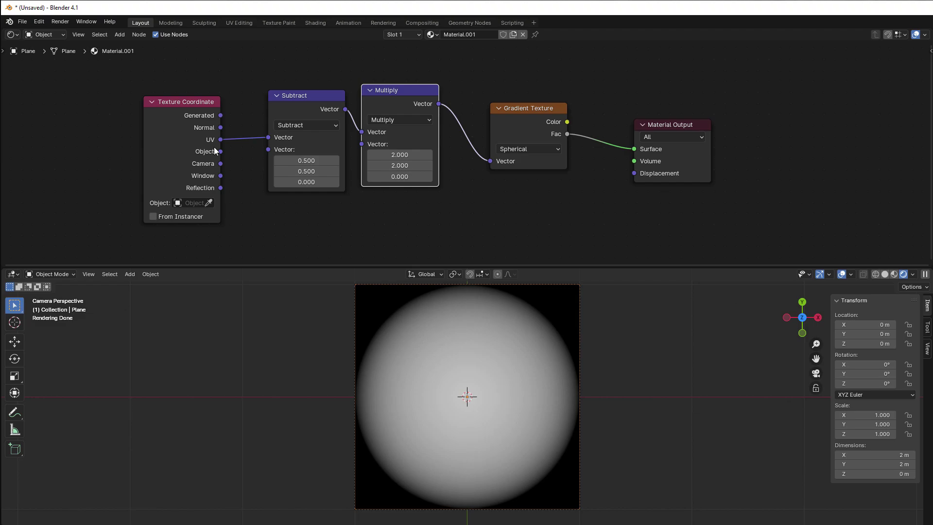
drag(221, 151, 491, 161)
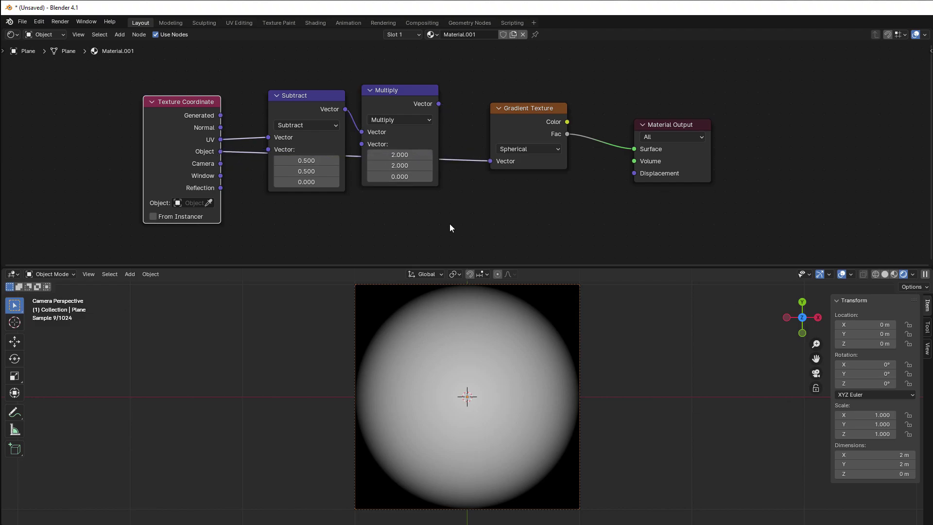
drag(196, 152, 177, 157)
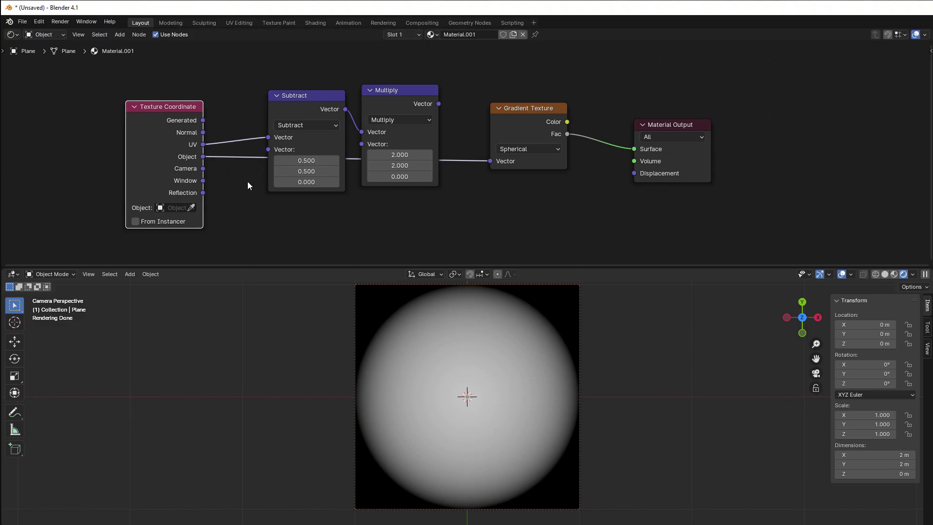
drag(437, 104, 491, 161)
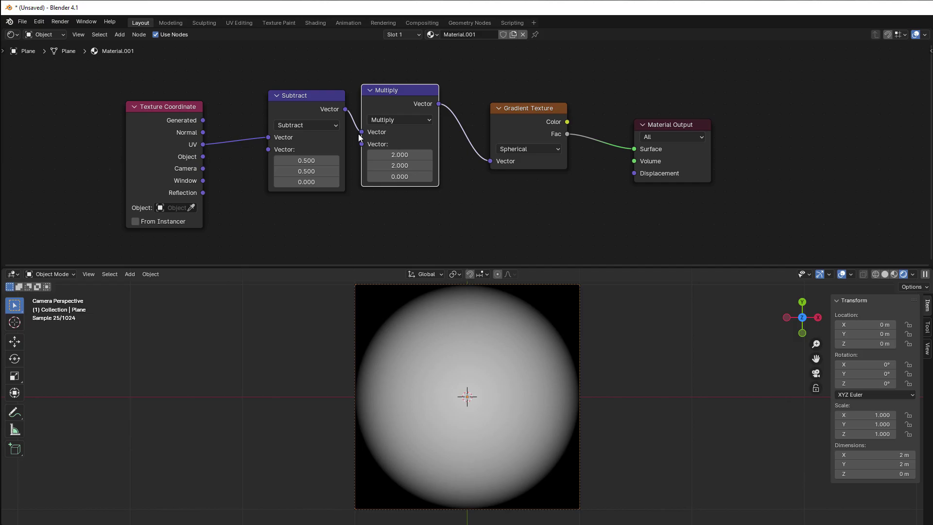
Step: Tidy the node layout, frame the whole chain, and pull a new link from Multiply's Vector
drag(306, 66, 394, 205)
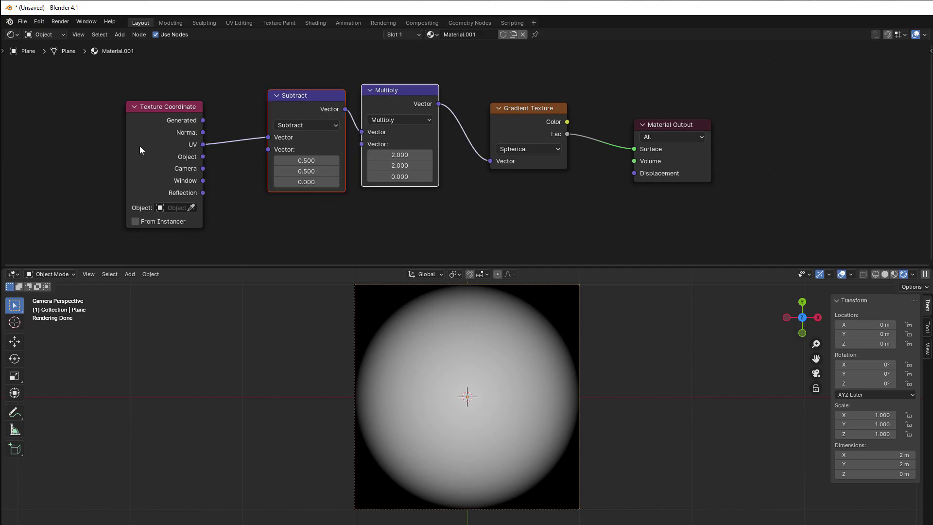
drag(141, 150, 166, 144)
click(416, 215)
scroll(415, 224, up, 2)
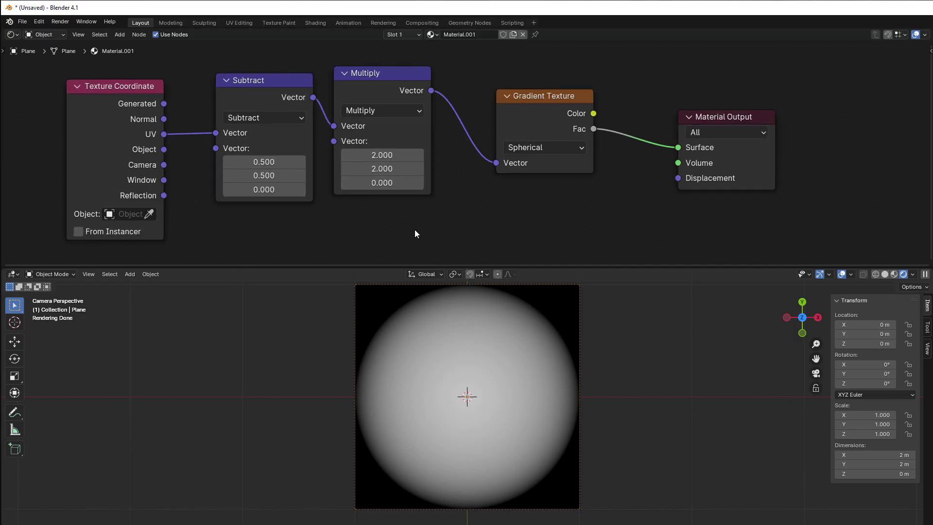
middle_drag(415, 229, 400, 214)
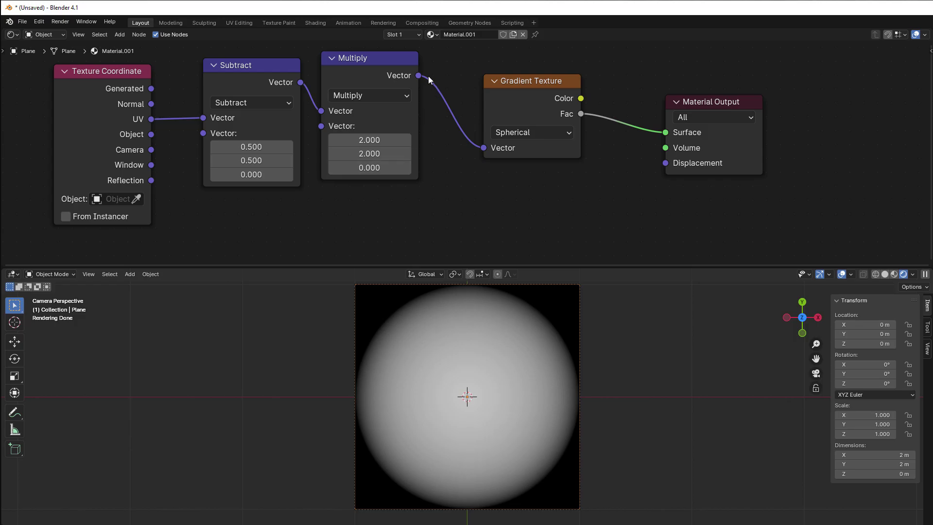
drag(413, 72, 434, 109)
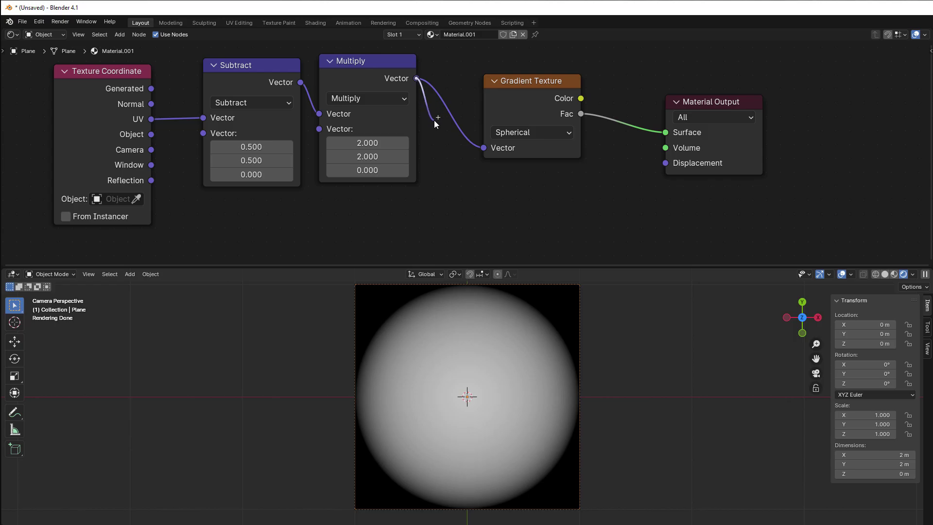
drag(435, 124, 481, 204)
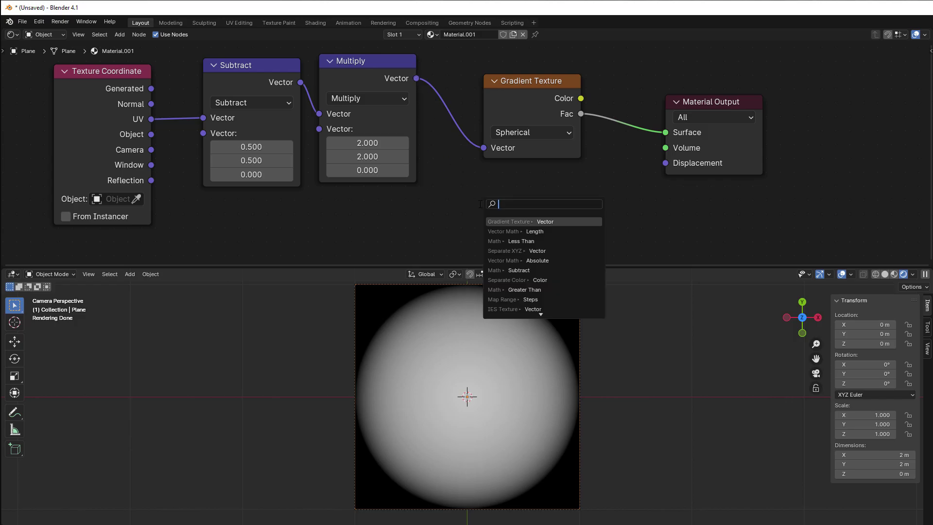
Step: Add a Length node on Multiply's output and wire its Value to the material Surface
text(length)
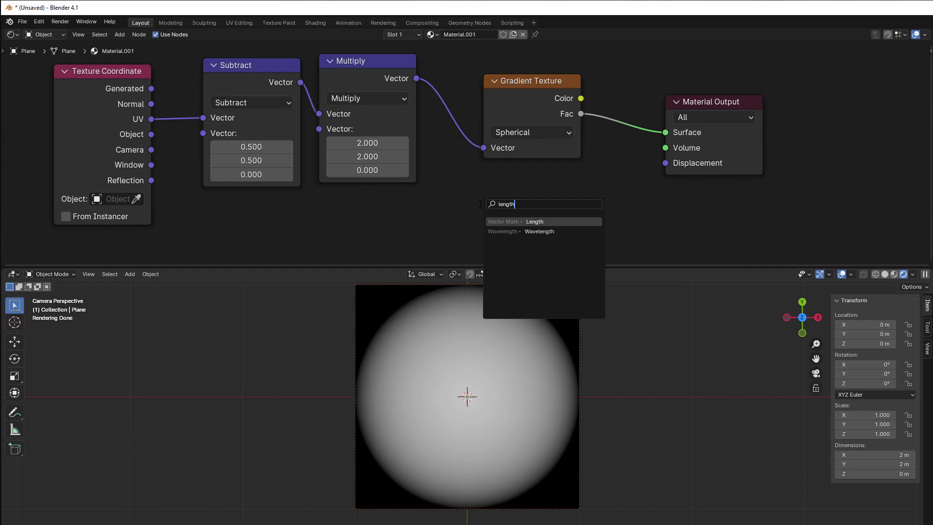
click(539, 222)
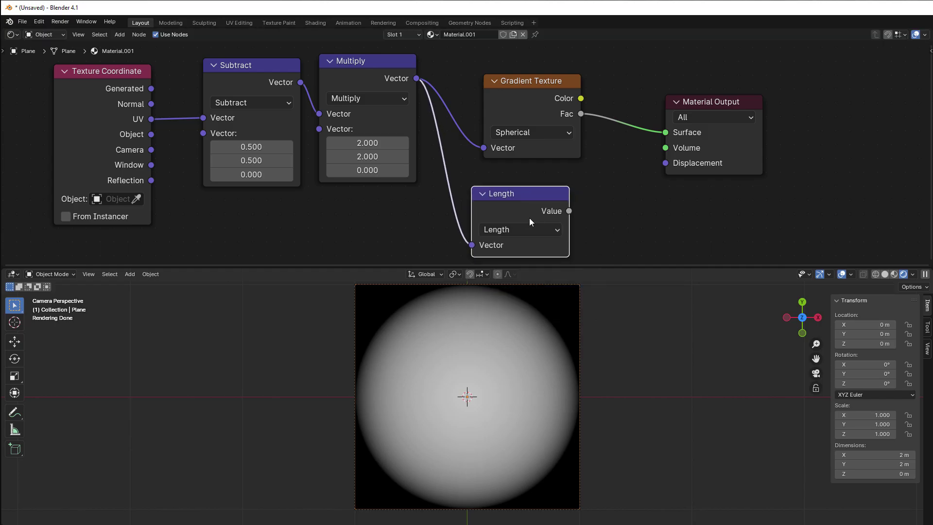
drag(568, 211, 764, 149)
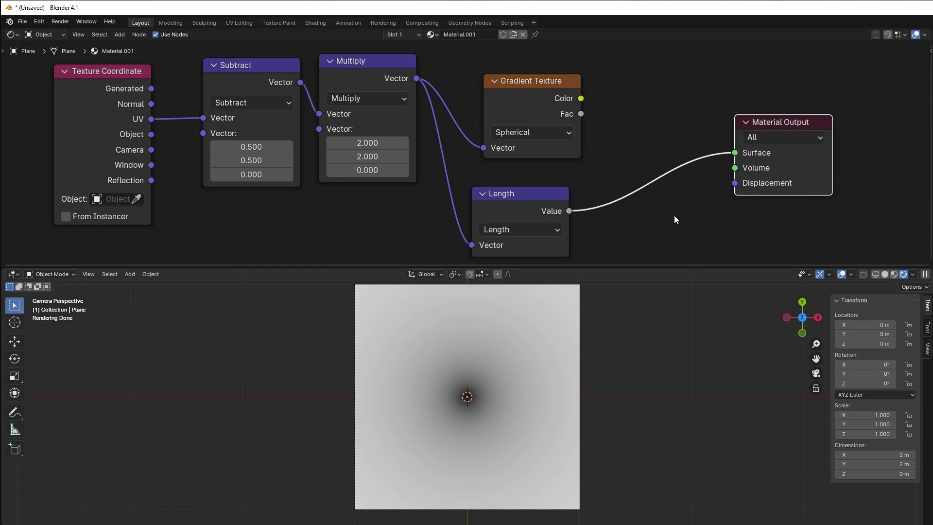
Step: Insert a Math Subtract node computing 1 minus the Length value
click(632, 234)
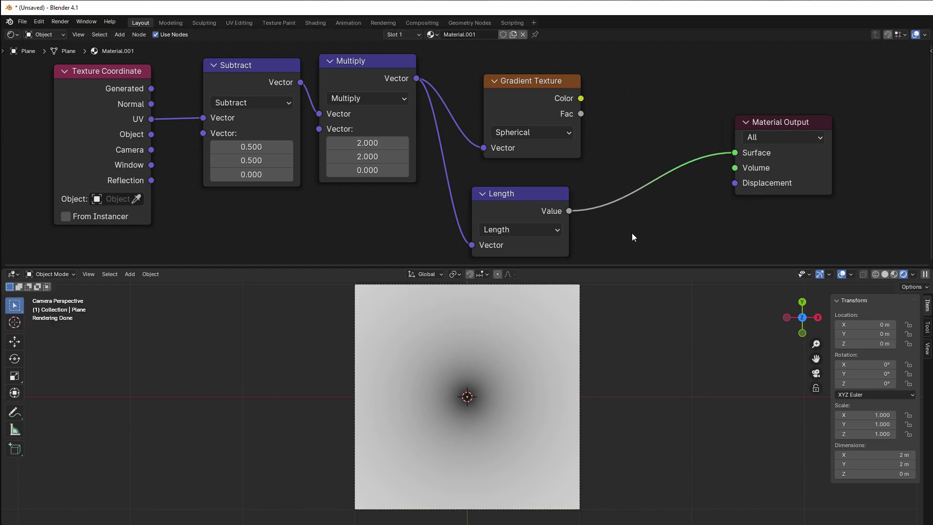
key(shift+a)
mouse_move(630, 229)
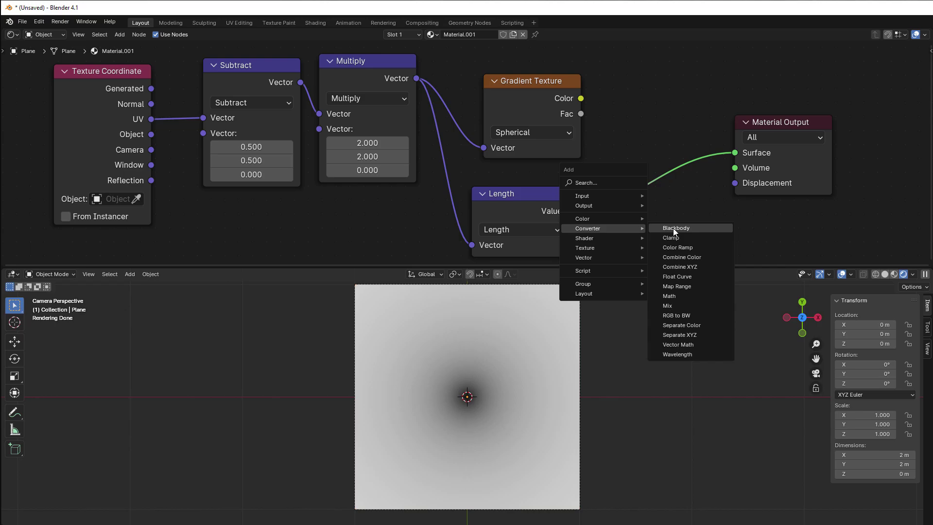
click(687, 296)
click(646, 146)
click(648, 159)
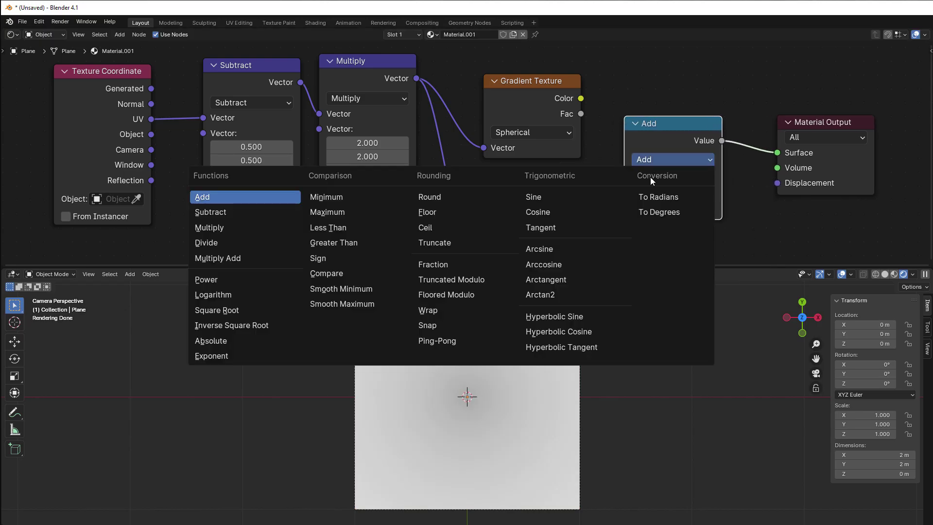
click(272, 213)
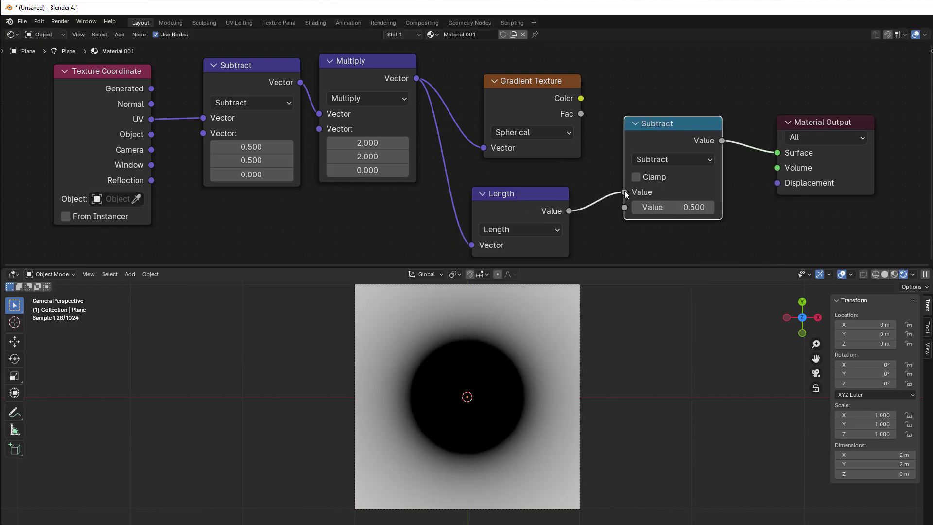
drag(625, 191, 627, 215)
click(673, 191)
text(1)
key(Return)
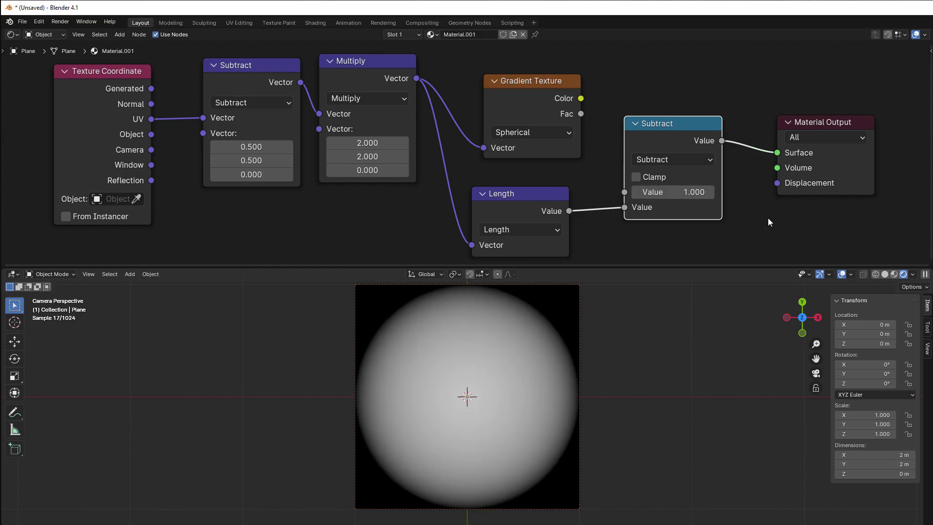
Step: Restore the Subtract result as the input to the material Surface
drag(581, 114, 791, 153)
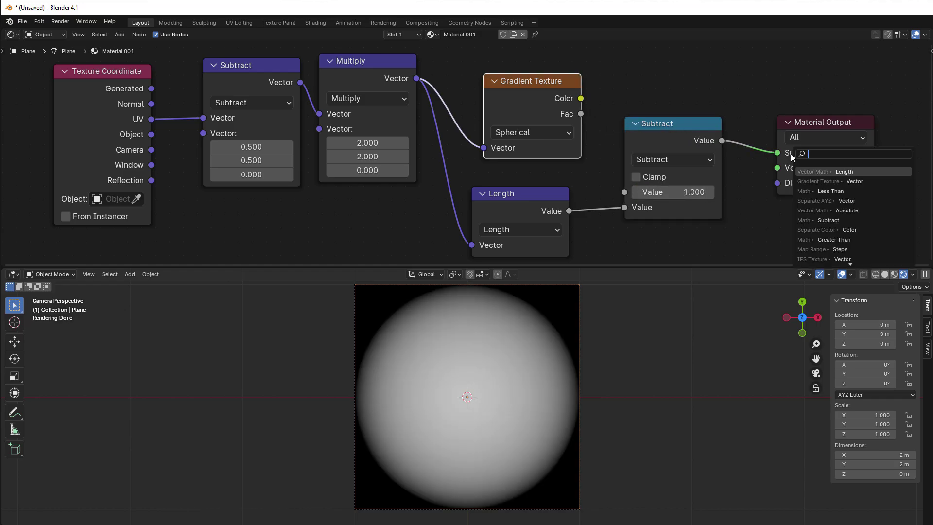
drag(581, 114, 785, 153)
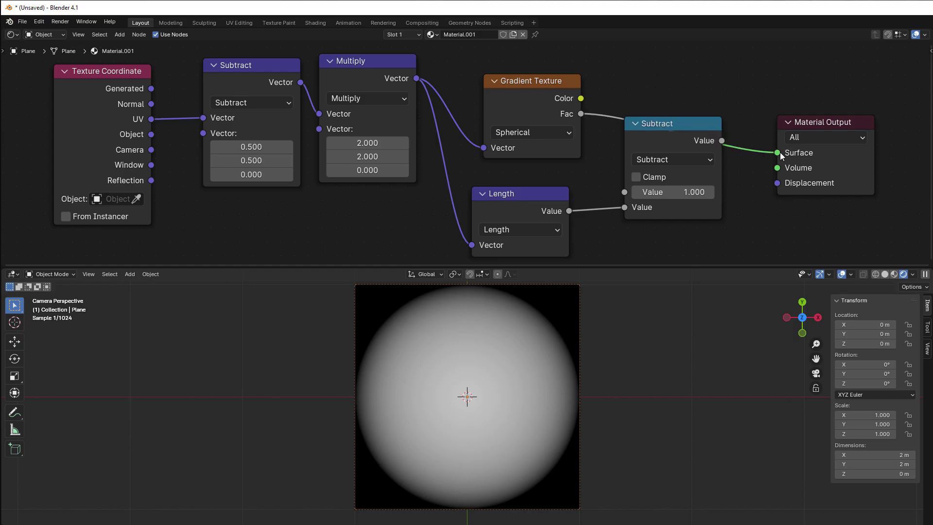
click(721, 145)
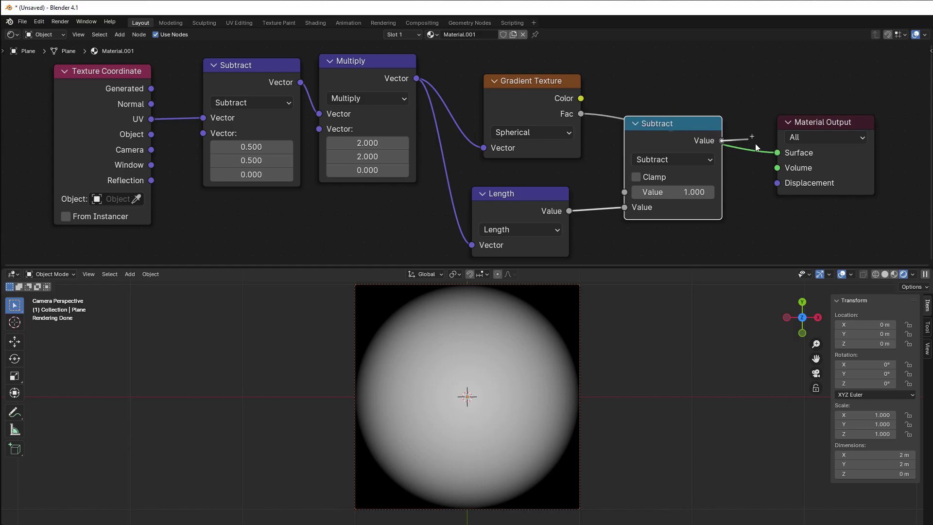
drag(775, 157, 778, 152)
Step: Reposition the Length and Material Output nodes and branch another link off Multiply's Vector
scroll(598, 205, down, 2)
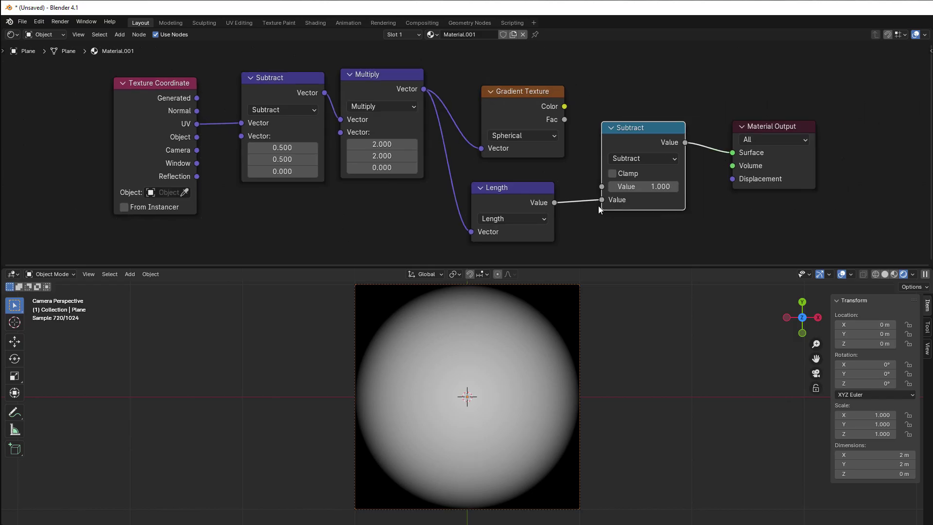
middle_drag(598, 205, 523, 183)
scroll(523, 183, up, 2)
drag(453, 160, 457, 159)
scroll(458, 159, down, 1)
scroll(426, 170, down, 1)
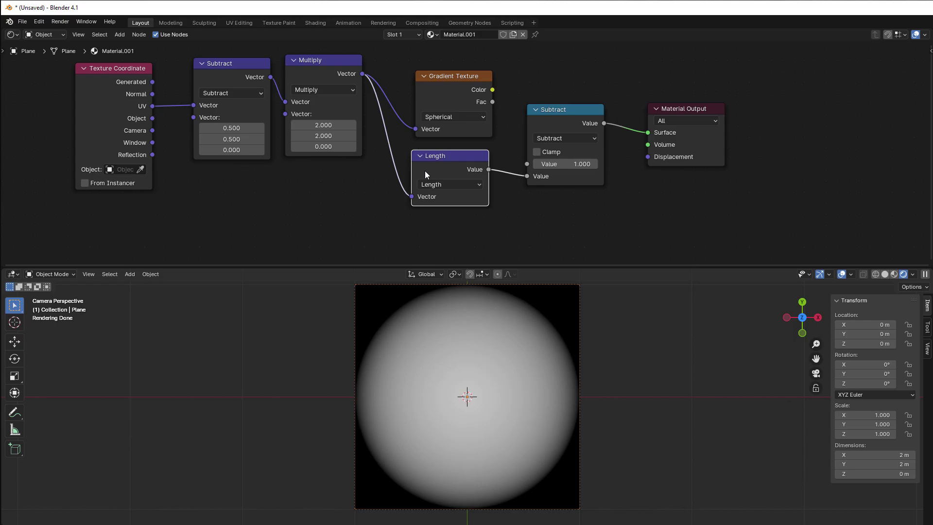
middle_drag(428, 171, 426, 215)
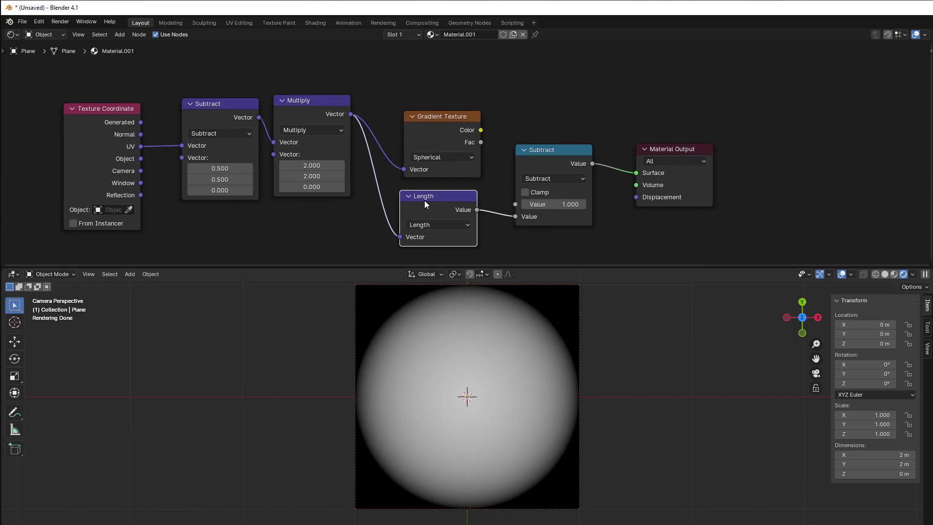
drag(424, 200, 423, 200)
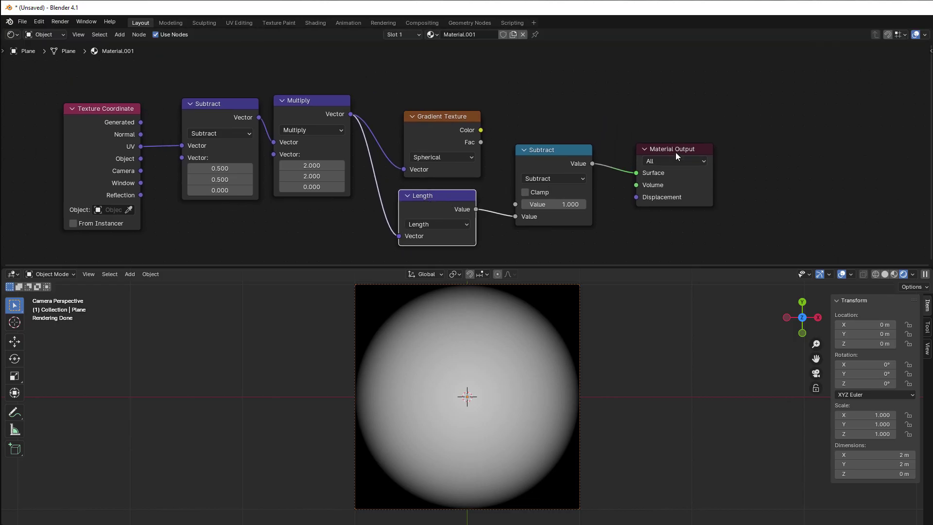
drag(676, 154, 703, 89)
scroll(546, 102, up, 2)
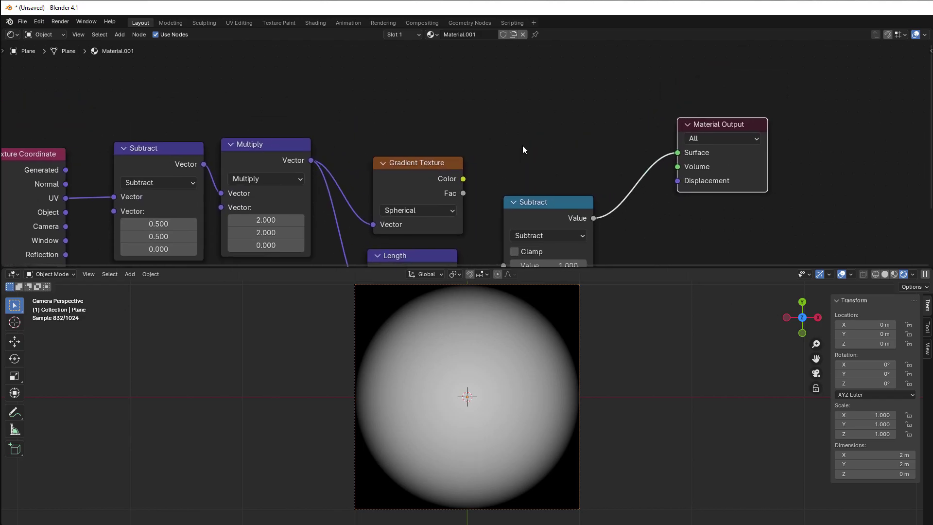
scroll(519, 141, down, 1)
middle_drag(514, 133, 503, 143)
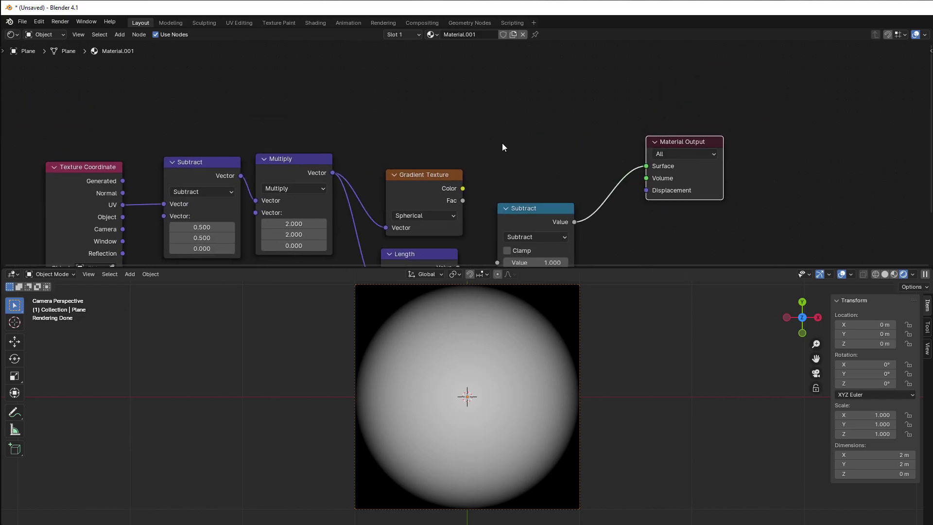
drag(339, 171, 401, 83)
Step: Add a Separate XYZ node fed by Multiply's Vector output using the 'separ' search
text(separ)
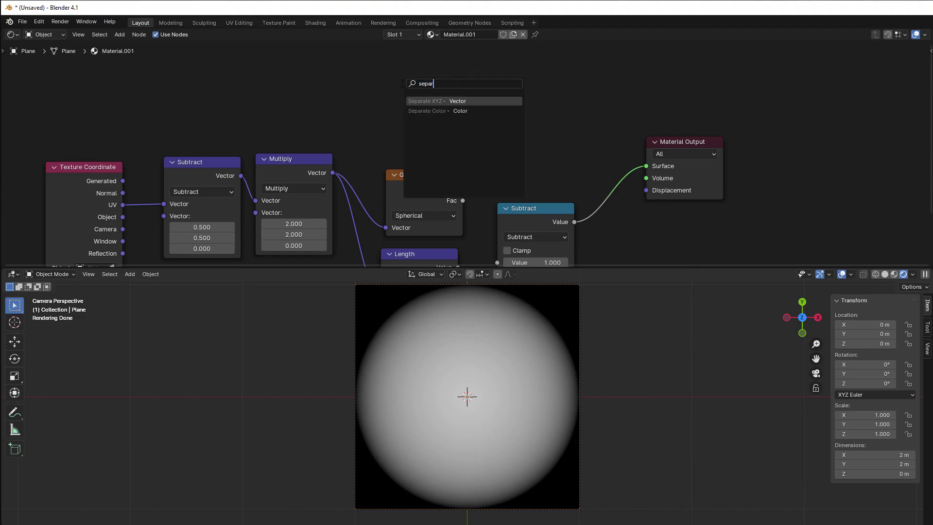
click(432, 100)
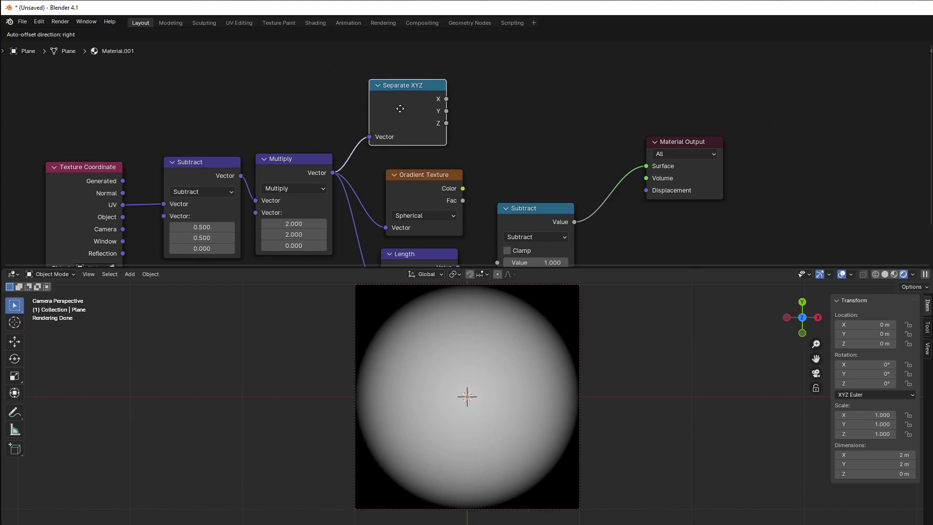
click(434, 124)
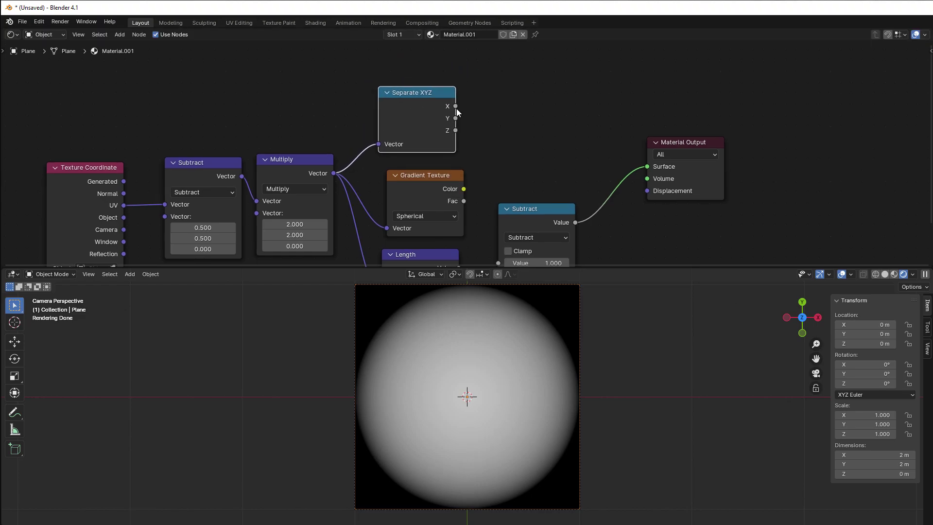
Step: Add a Power node fed by Separate XYZ's X with an Exponent of 2
drag(455, 107, 541, 88)
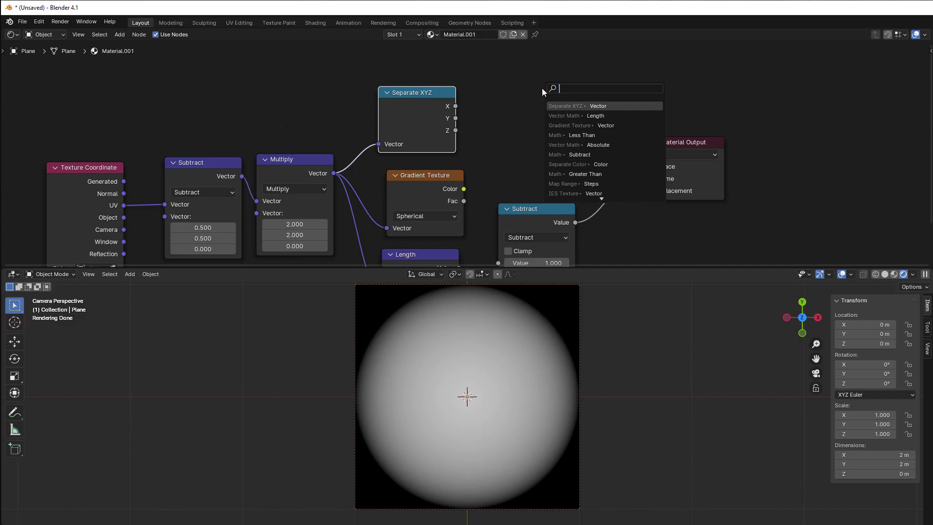
text(powe)
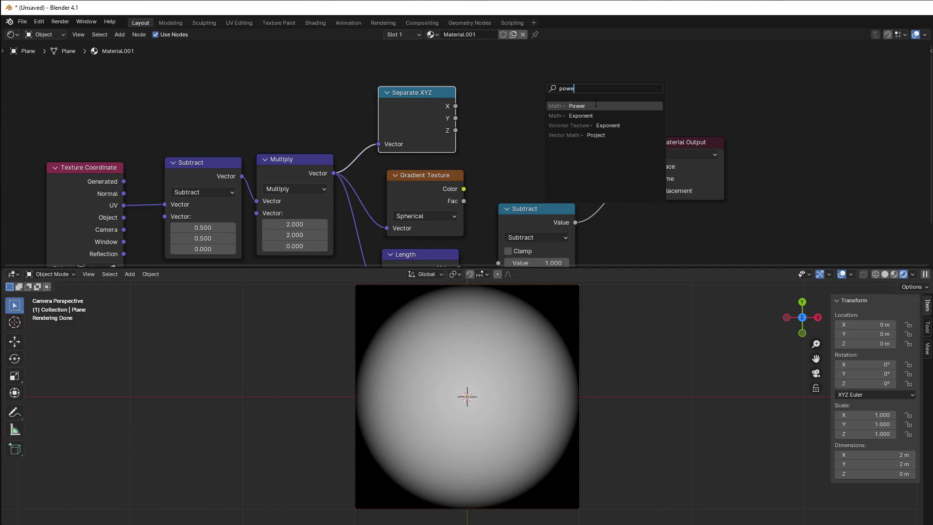
click(595, 106)
click(552, 135)
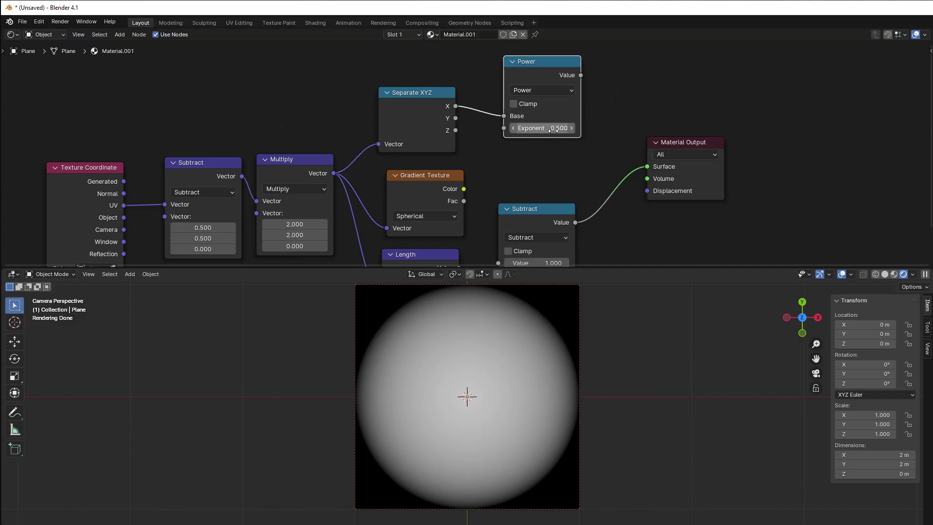
drag(532, 76, 536, 74)
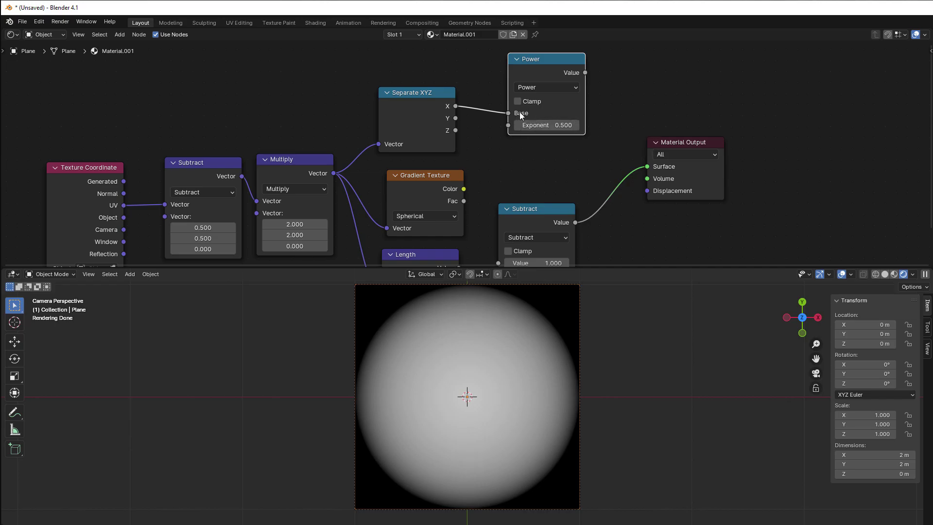
click(537, 128)
text(2)
key(Return)
drag(531, 77, 514, 60)
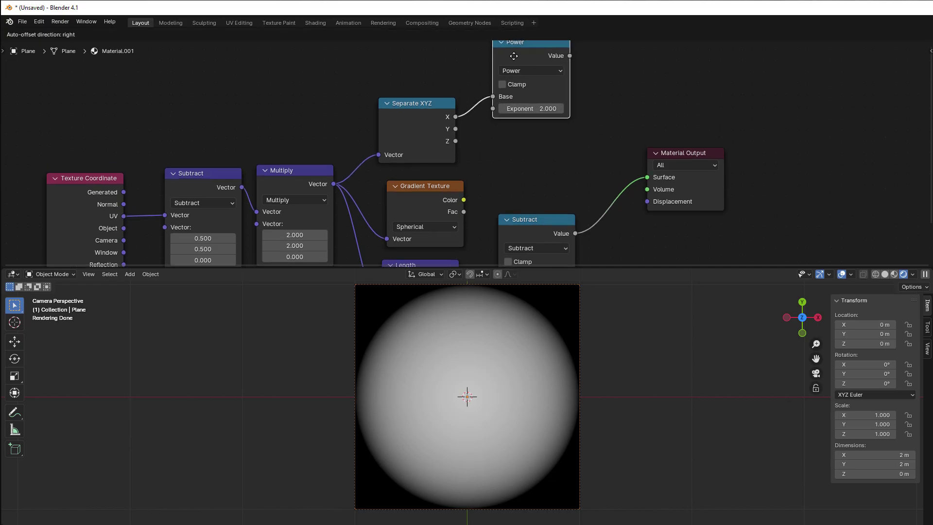
scroll(495, 114, down, 1)
Step: Duplicate the Power node below and connect Separate XYZ's Y to its Base
key(shift+d)
click(504, 187)
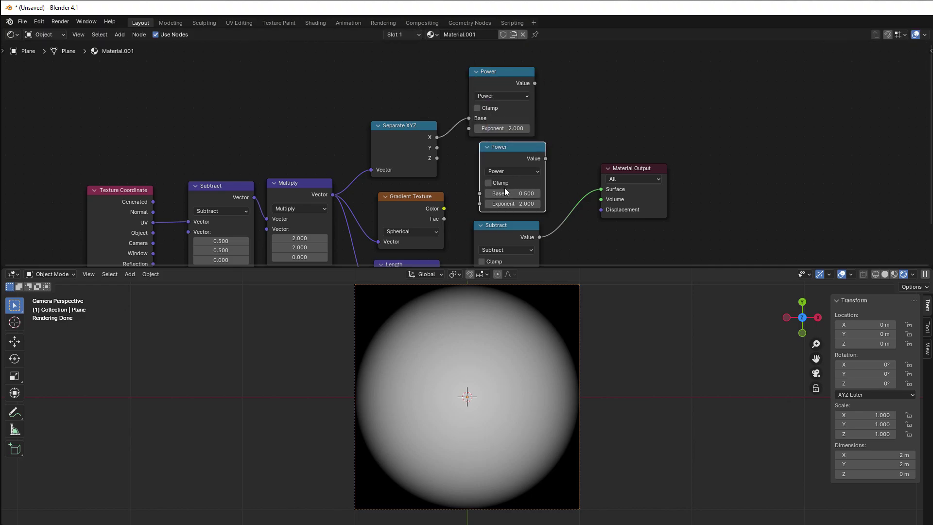
drag(437, 147, 479, 194)
scroll(535, 155, up, 1)
scroll(593, 136, up, 1)
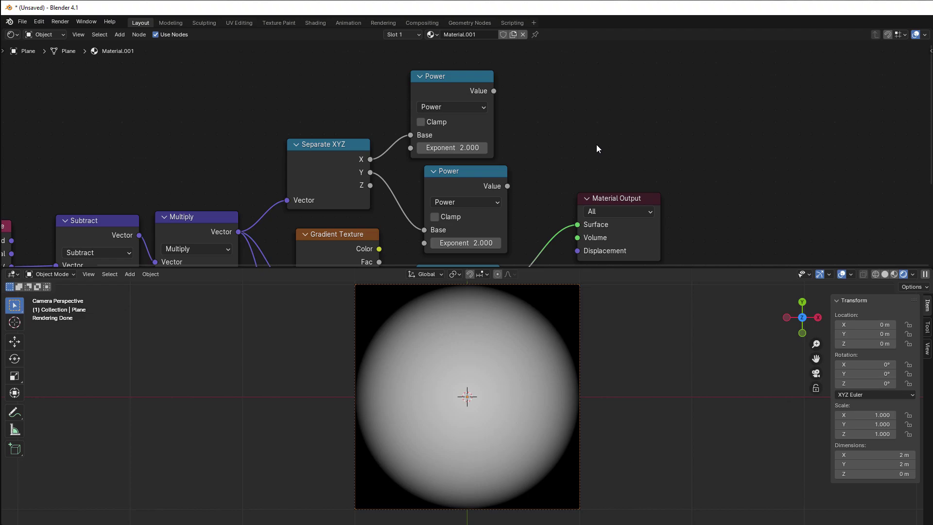
key(shift+a)
Step: Add a Math Add node summing the upper and lower Power results
mouse_move(533, 137)
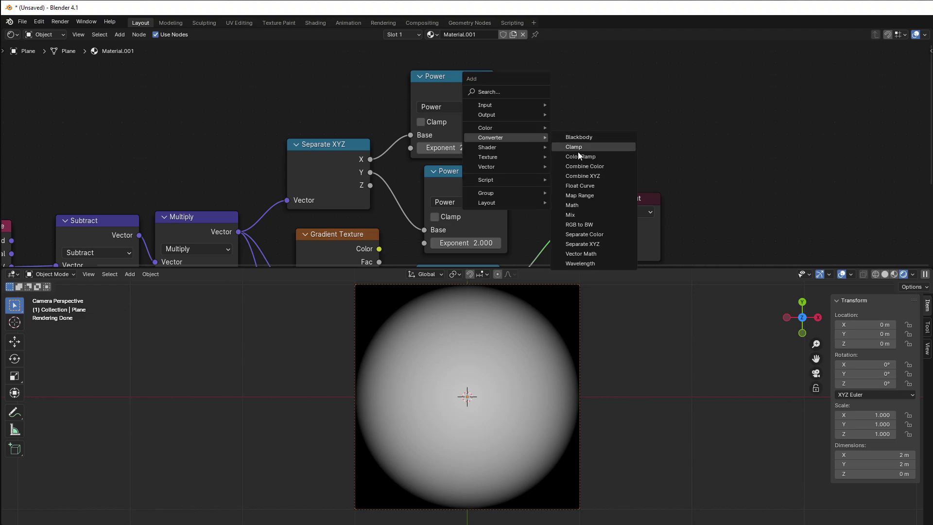
click(579, 204)
drag(493, 91, 532, 154)
drag(528, 172, 531, 168)
drag(655, 200, 788, 156)
scroll(681, 162, down, 2)
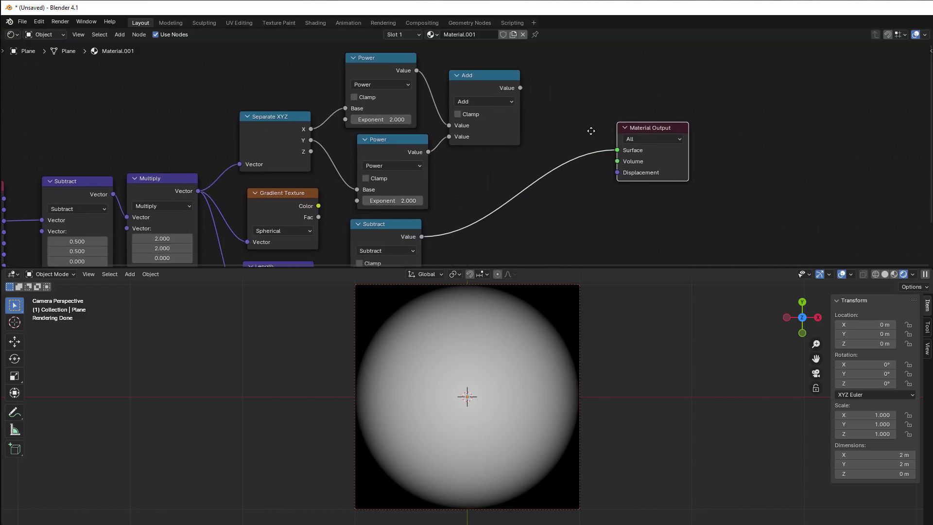
drag(499, 90, 596, 152)
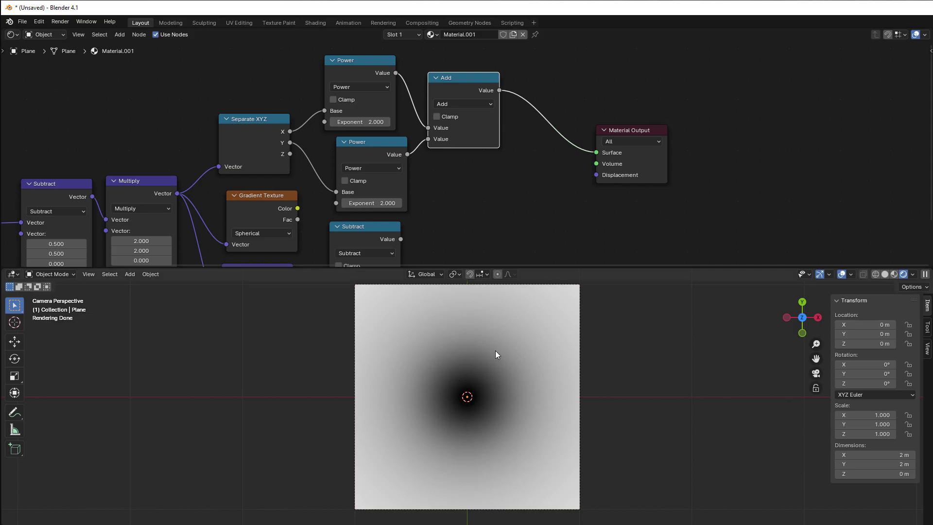
Step: Link the Length output into Subtract and send the Subtract result to the Surface
middle_drag(487, 211, 527, 179)
scroll(527, 179, down, 1)
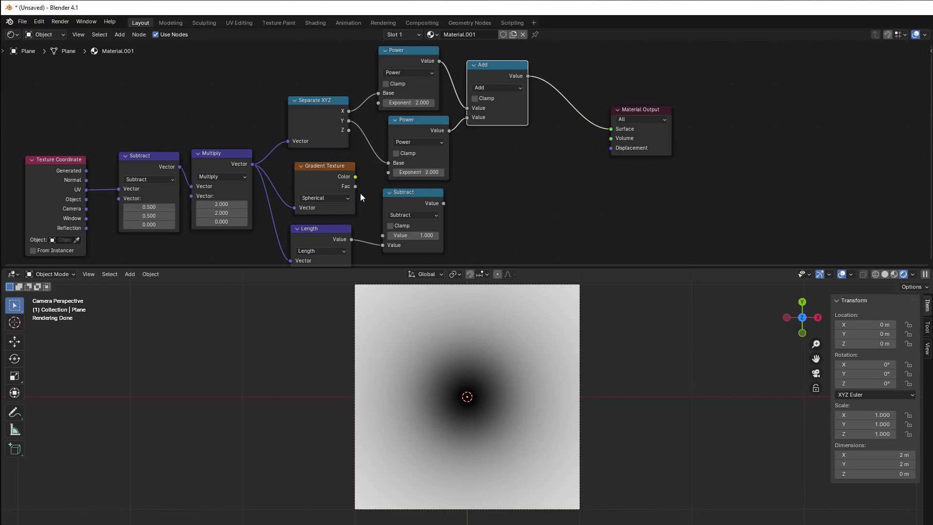
drag(351, 239, 382, 235)
drag(443, 203, 611, 129)
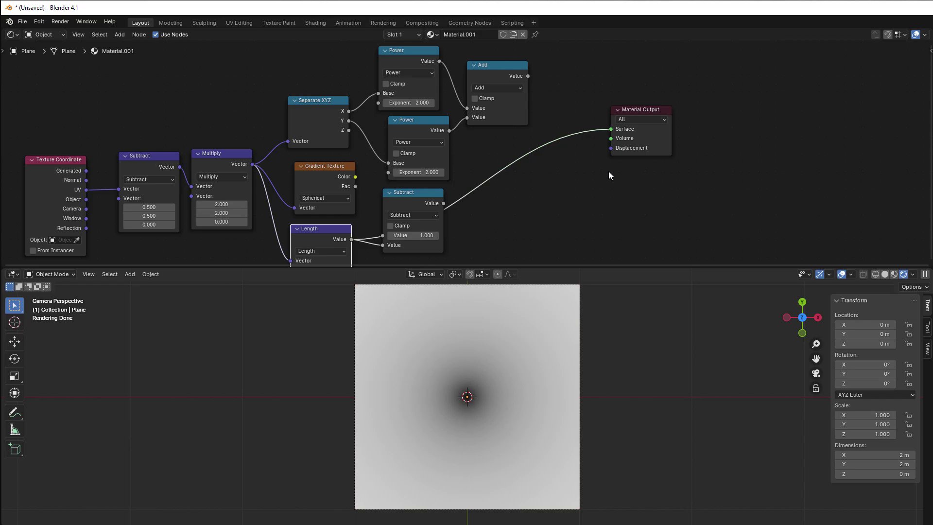
scroll(608, 171, up, 1)
middle_drag(608, 171, 558, 214)
scroll(558, 214, up, 1)
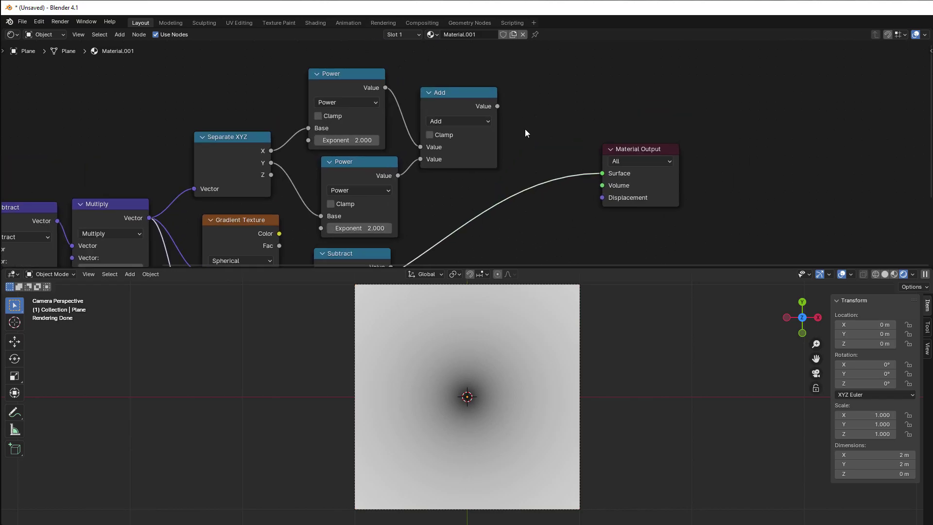
Step: Duplicate the Add node and place the copy to its right
click(529, 112)
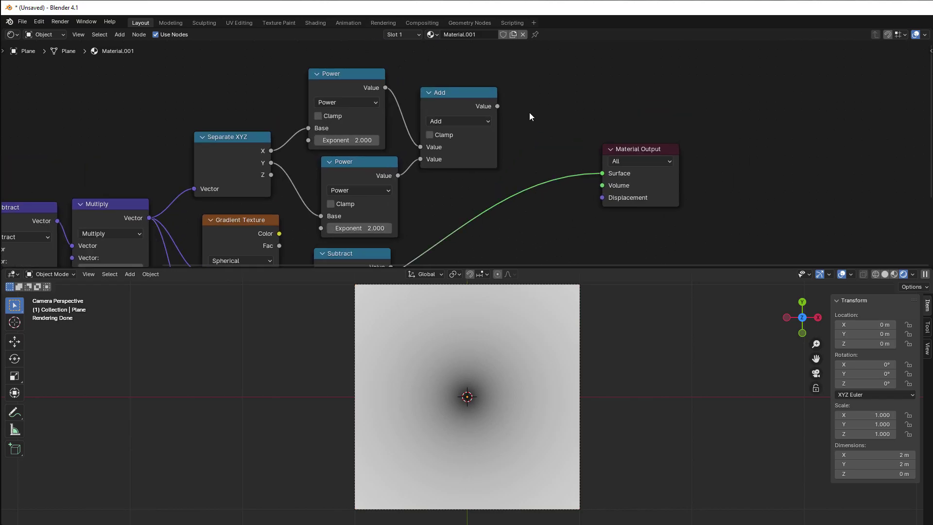
click(456, 95)
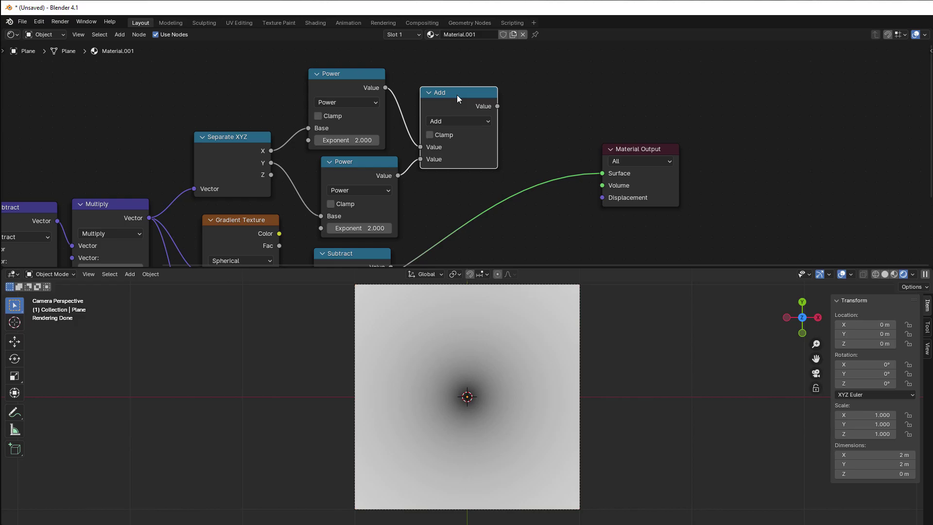
key(shift+d)
click(547, 95)
Step: Turn the copied math node into Square Root, wiring Add into it and its result into Surface
click(550, 110)
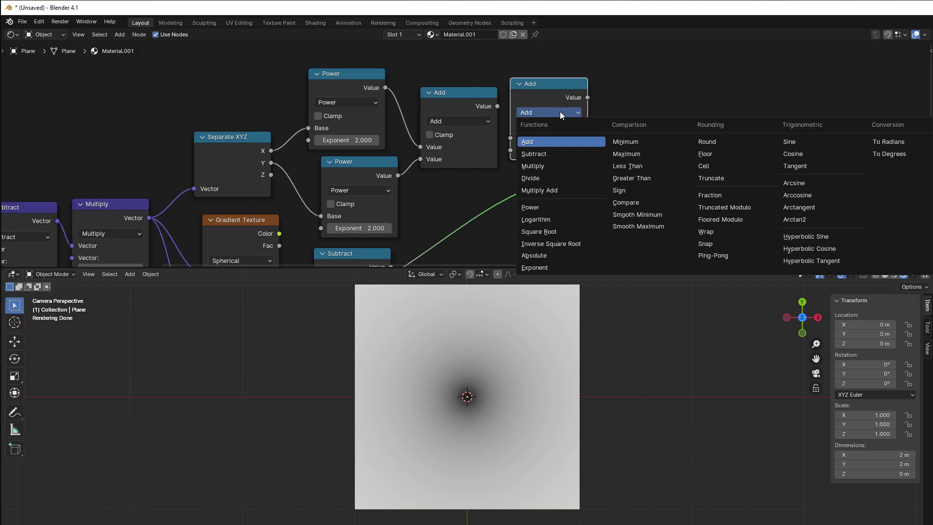
click(553, 232)
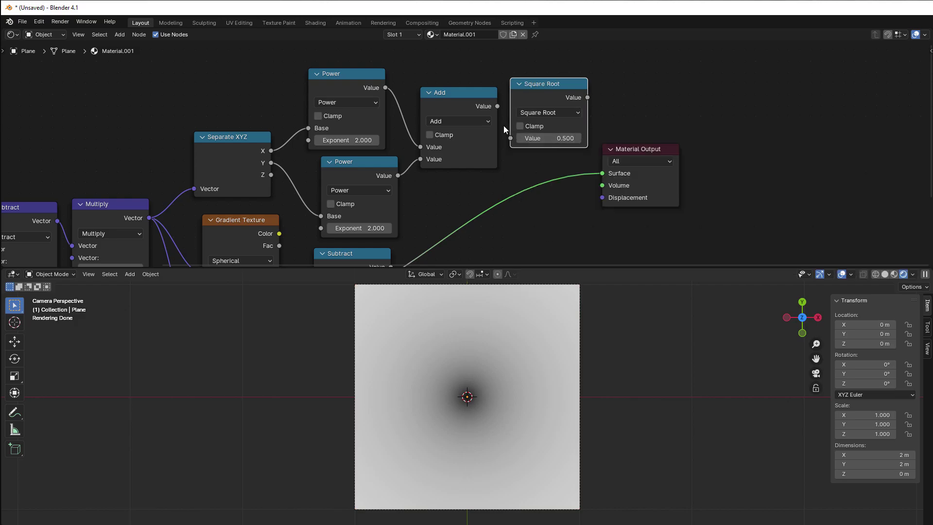
drag(497, 106, 505, 130)
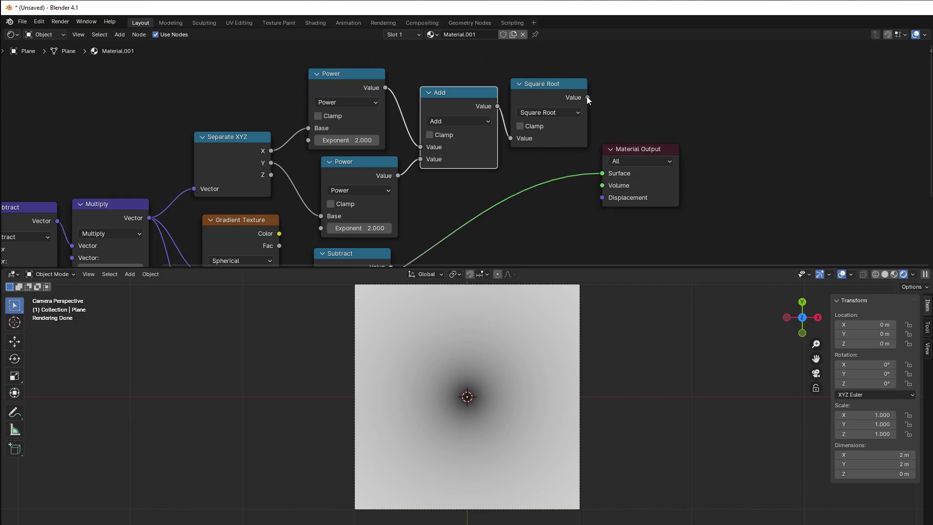
drag(587, 97, 599, 176)
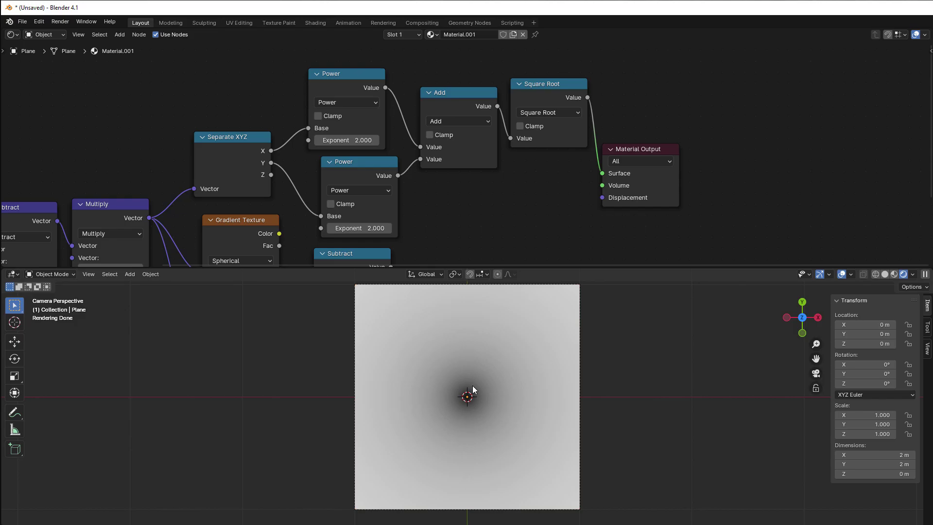
drag(642, 152, 710, 140)
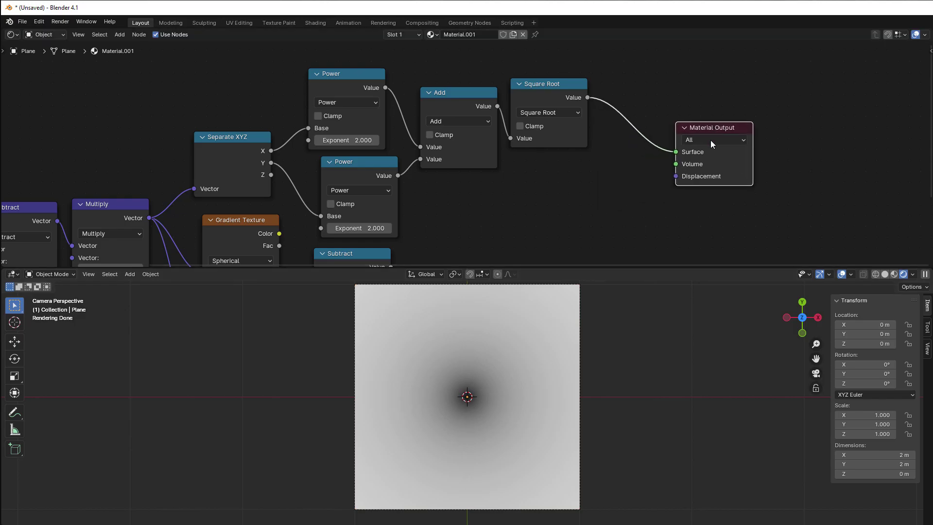
scroll(654, 206, down, 1)
Step: Insert a duplicate Subtract between Square Root and the output to compute 1 minus the value
drag(367, 238, 550, 197)
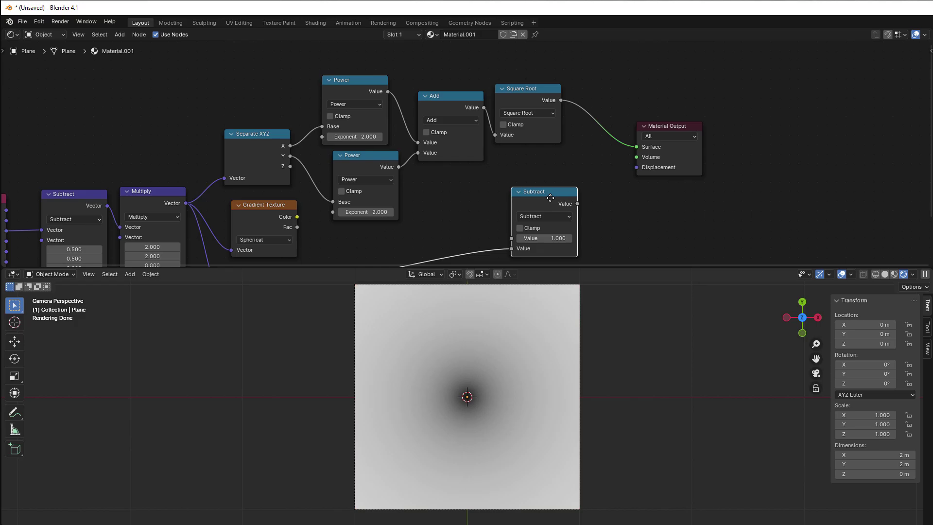
key(shift+d)
click(599, 92)
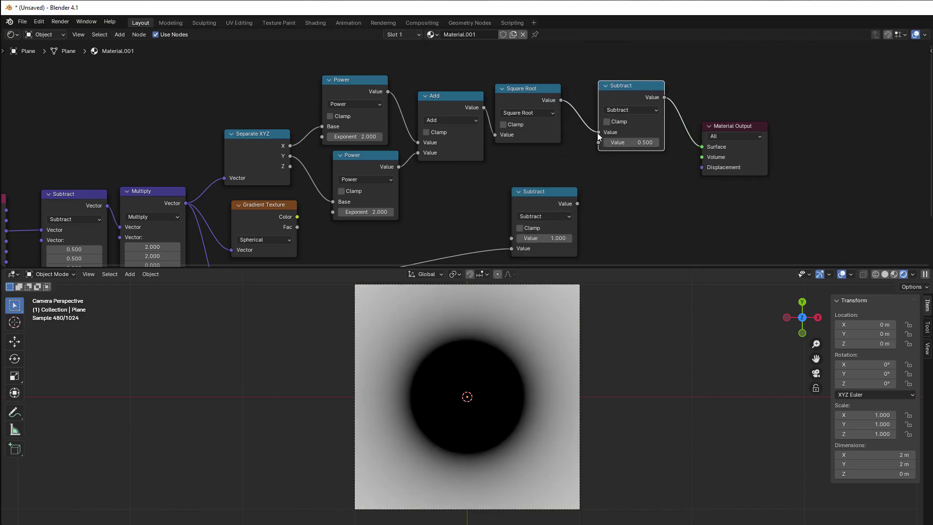
drag(597, 132, 599, 142)
Step: Move the lower Subtract node down and left and reframe the node tree
scroll(645, 155, up, 2)
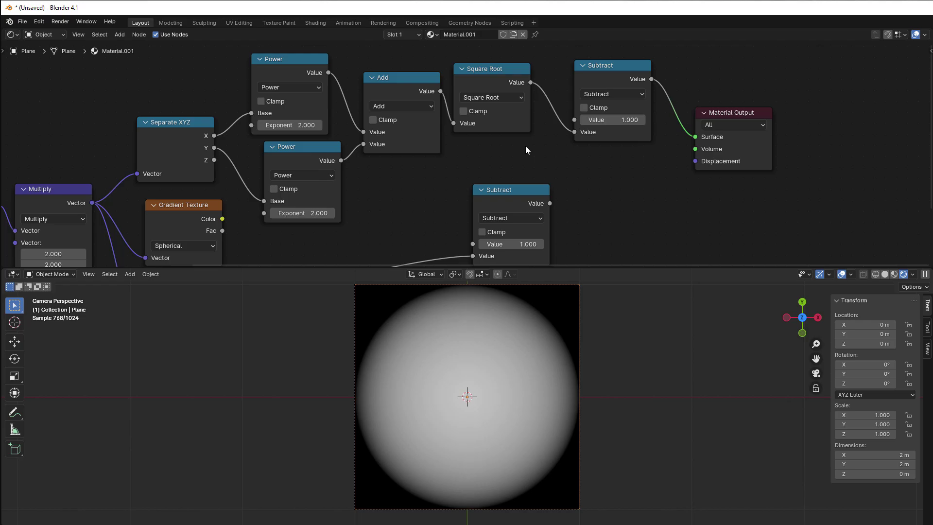
scroll(526, 150, down, 1)
middle_drag(510, 170, 520, 124)
drag(511, 142, 429, 199)
scroll(537, 183, down, 1)
middle_drag(537, 183, 506, 205)
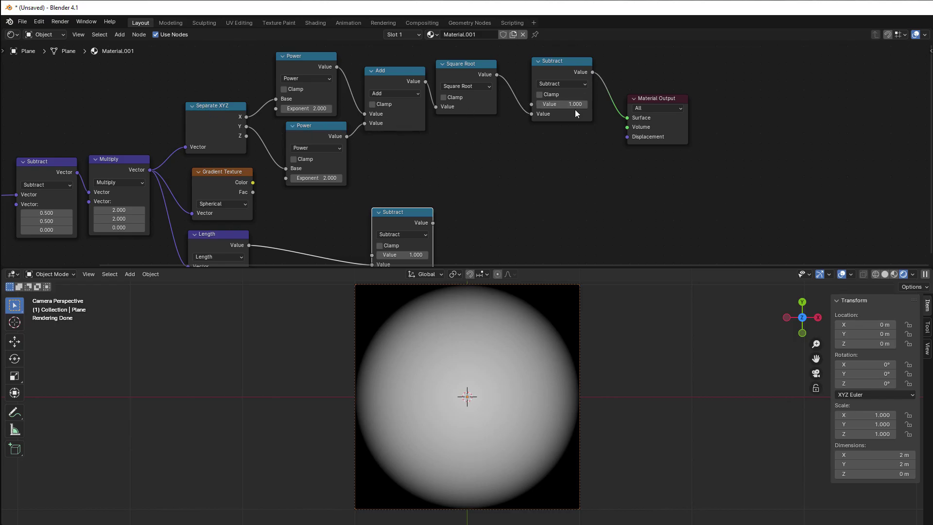
Step: Line up the Power, Add, Square Root, Subtract and Material Output nodes in a neat row
scroll(575, 110, up, 1)
middle_drag(564, 150, 608, 161)
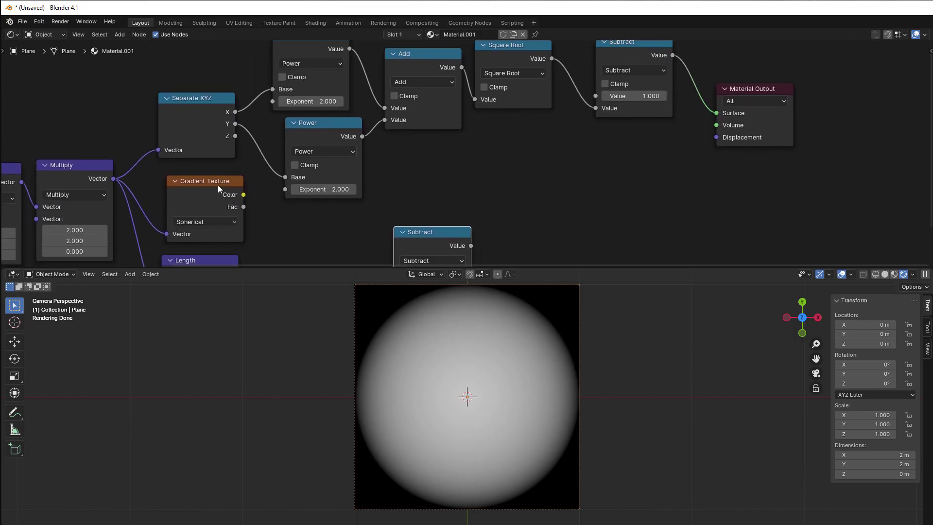
middle_drag(305, 241, 321, 199)
middle_drag(595, 123, 593, 187)
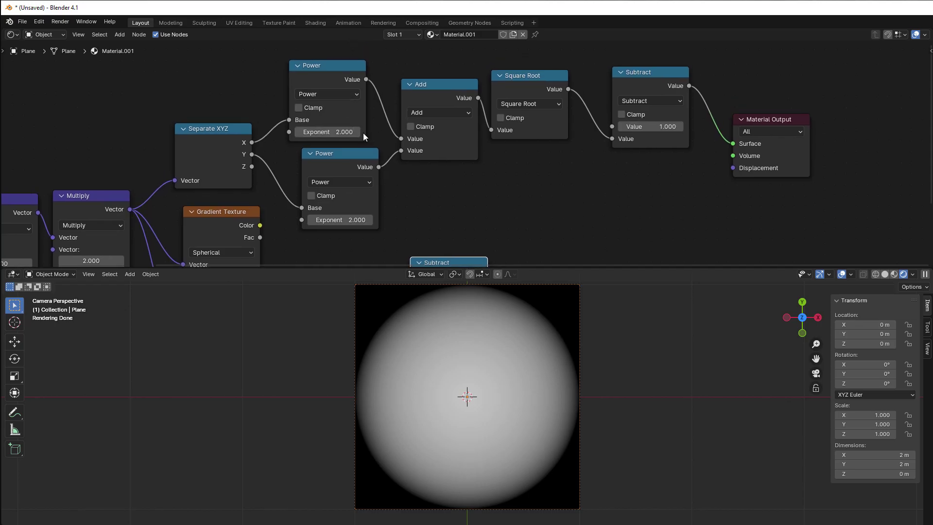
drag(350, 161, 342, 162)
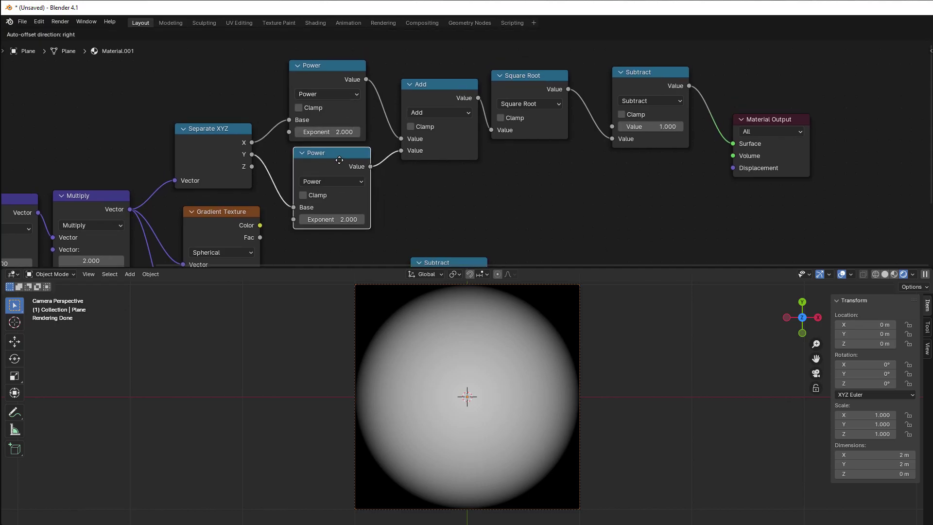
drag(317, 103, 321, 101)
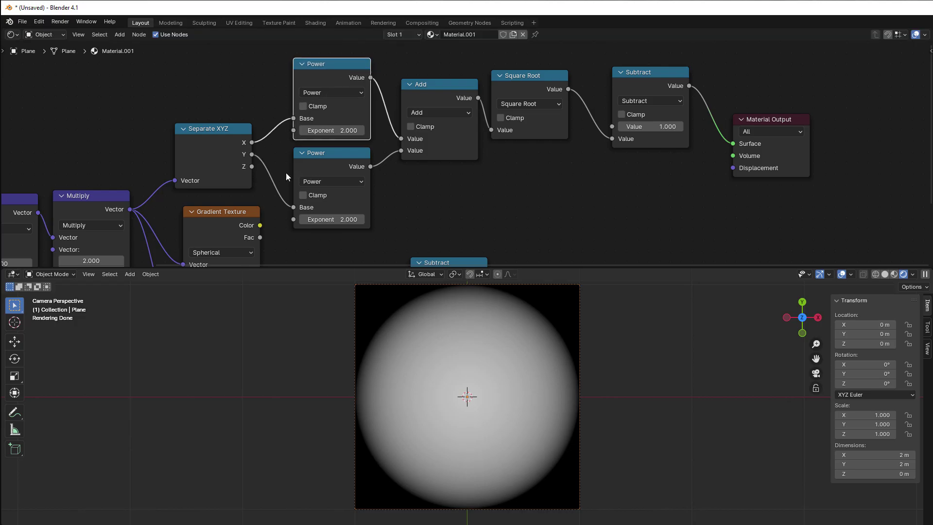
drag(433, 150, 425, 153)
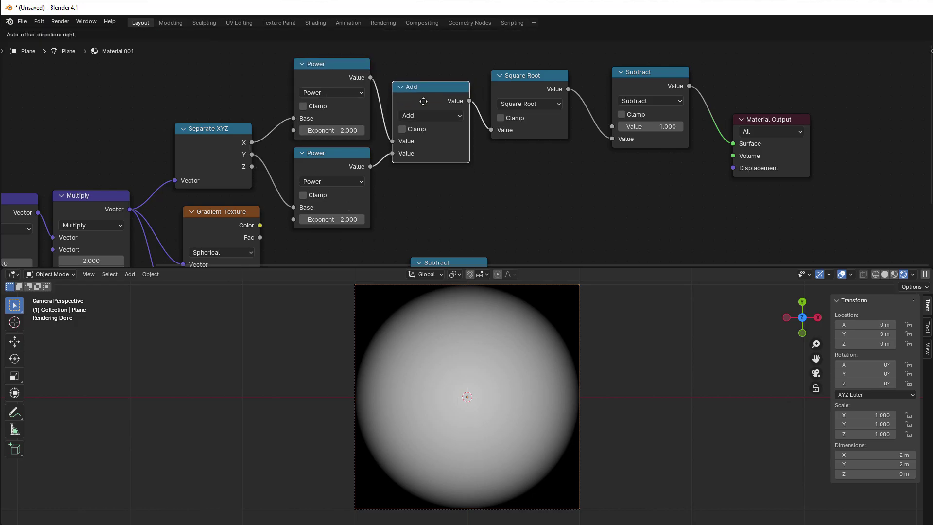
drag(527, 83, 521, 96)
drag(614, 83, 595, 85)
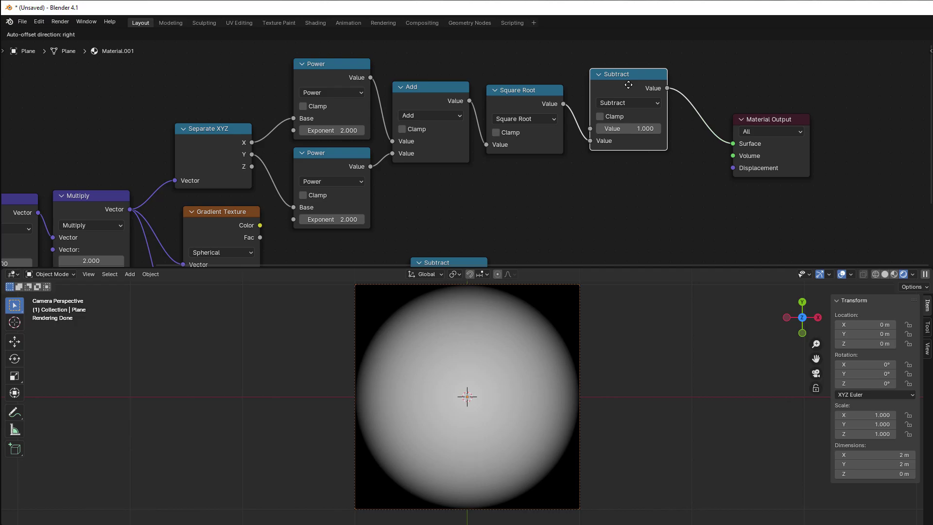
drag(757, 114, 763, 85)
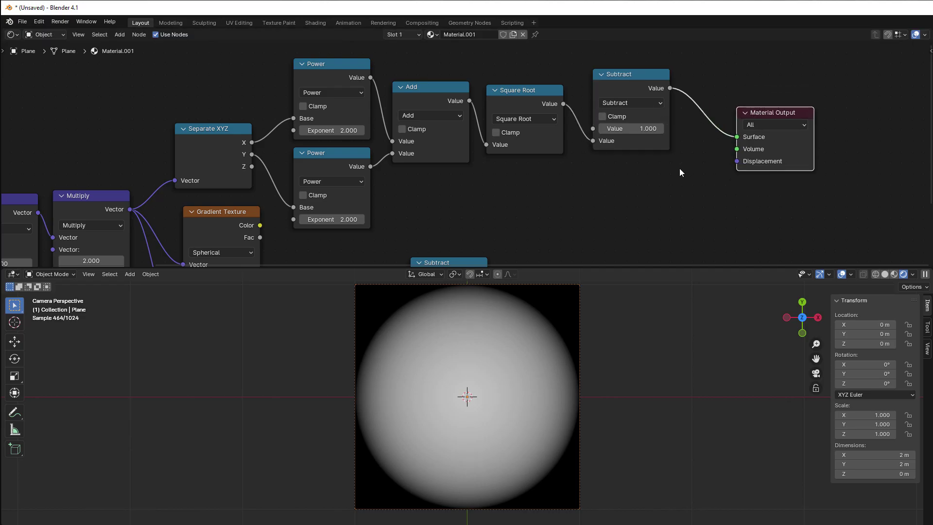
Step: Connect the Gradient Texture's Fac output to the Material Output Surface
scroll(621, 175, down, 2)
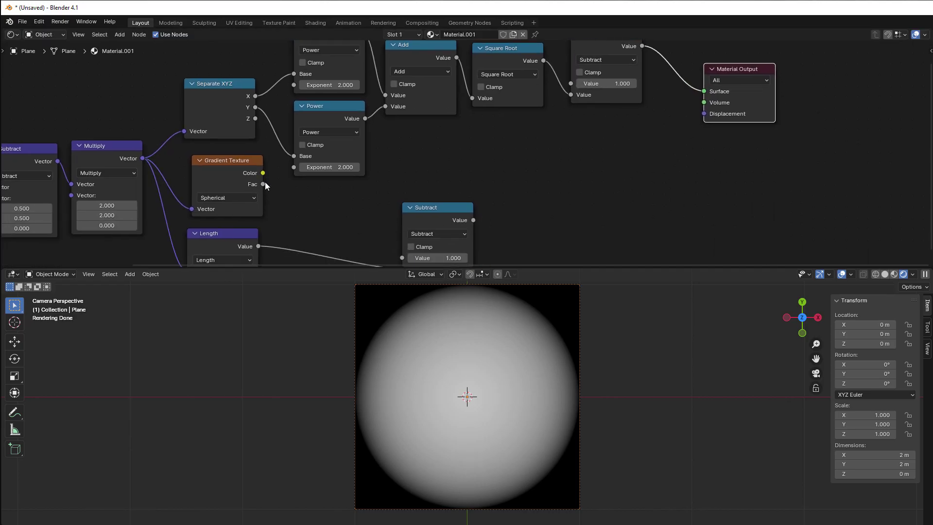
drag(263, 184, 722, 150)
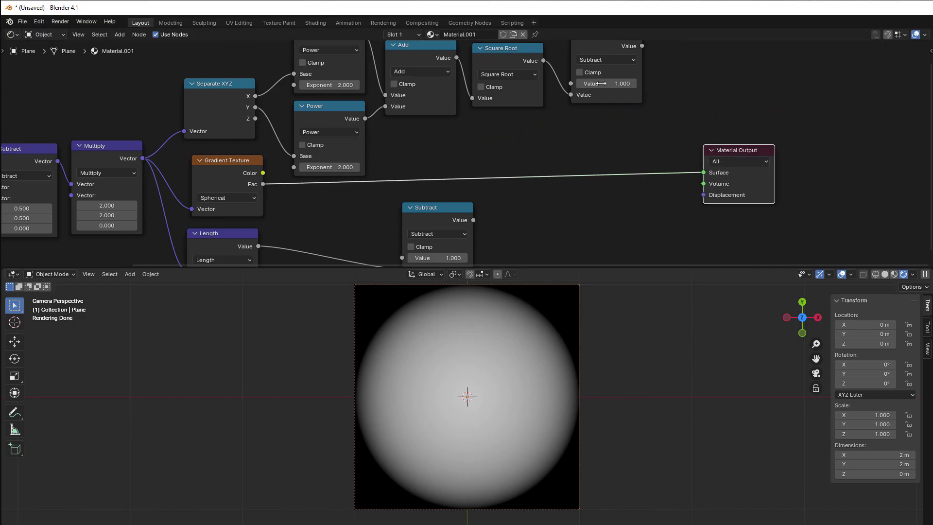
scroll(558, 187, down, 1)
middle_drag(558, 188, 570, 150)
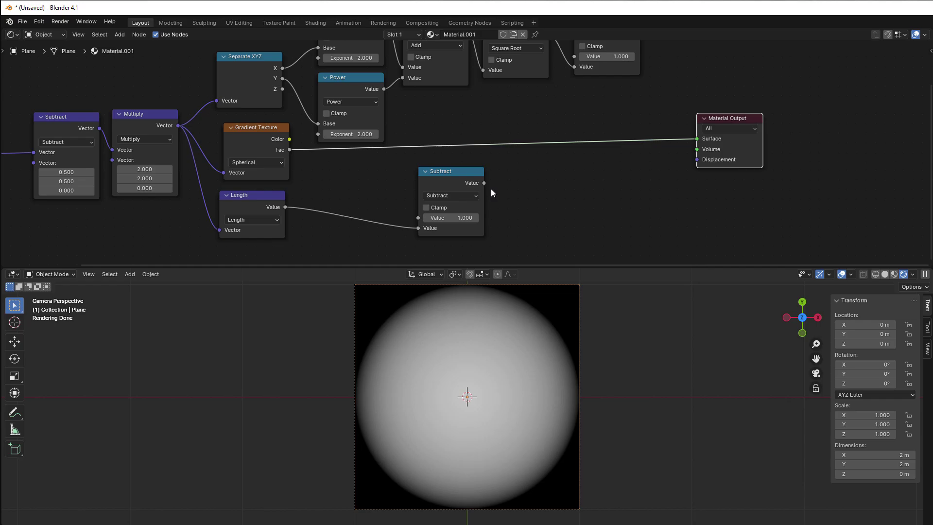
scroll(345, 224, up, 1)
Step: Nudge the Length node and link the Length-based Subtract's Value to the Material Output Surface
drag(242, 203, 248, 204)
drag(485, 185, 716, 137)
scroll(619, 182, down, 1)
middle_drag(581, 200, 626, 214)
Step: Move the lower Subtract node left and frame the whole node tree in view
drag(469, 190, 409, 190)
scroll(545, 206, down, 1)
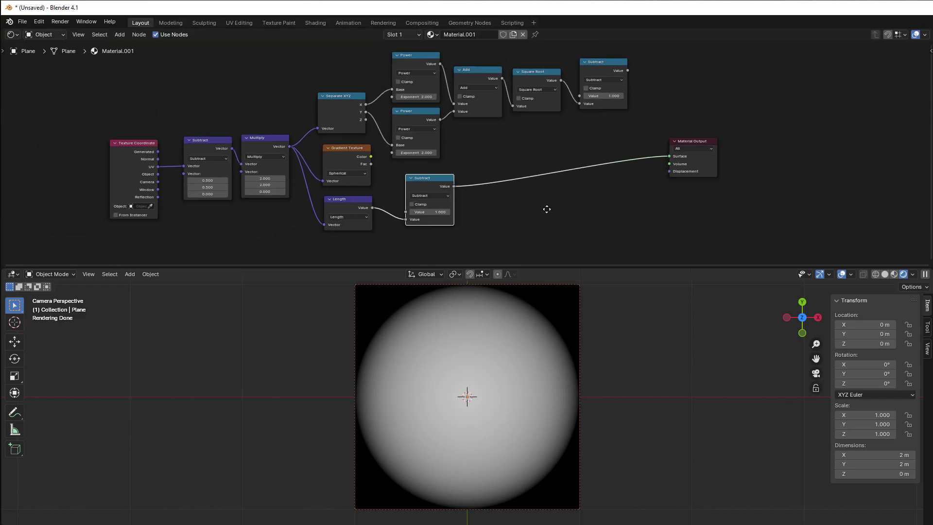
middle_drag(545, 205, 548, 217)
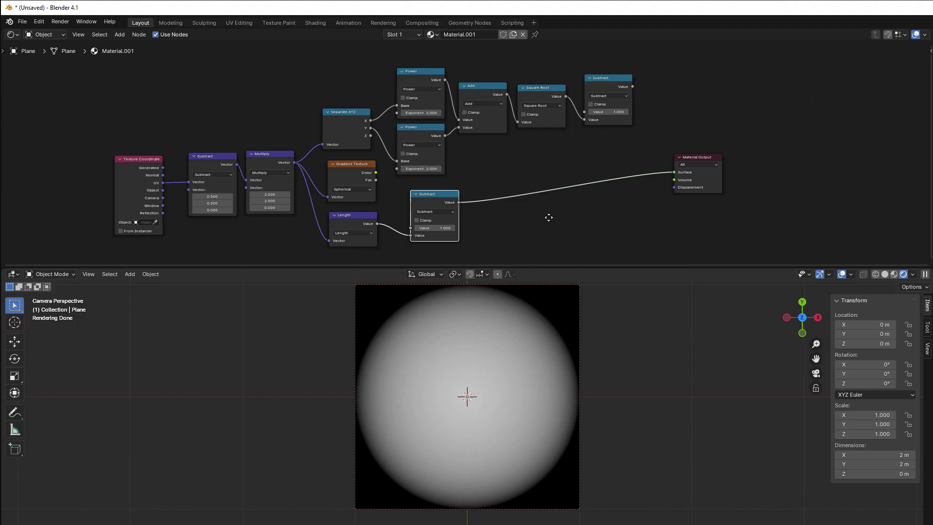
scroll(325, 216, up, 3)
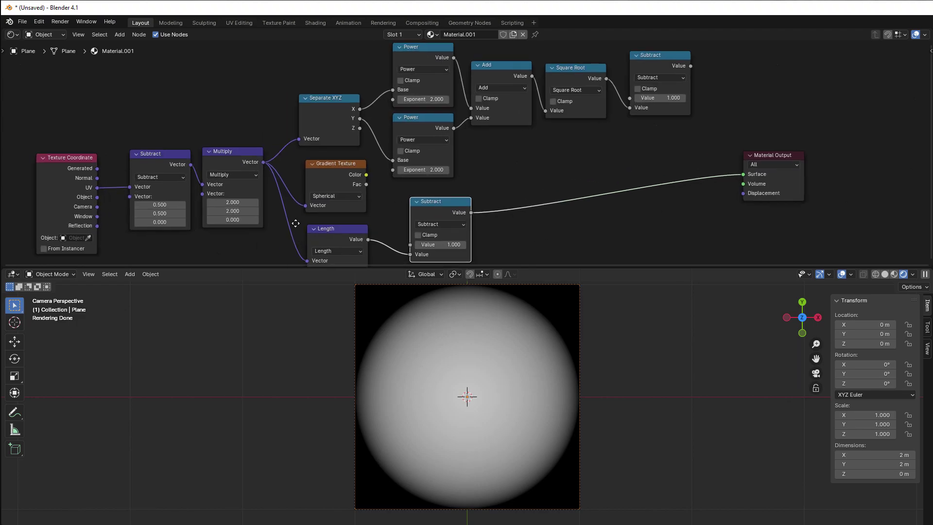
scroll(315, 221, down, 1)
middle_drag(315, 222, 308, 234)
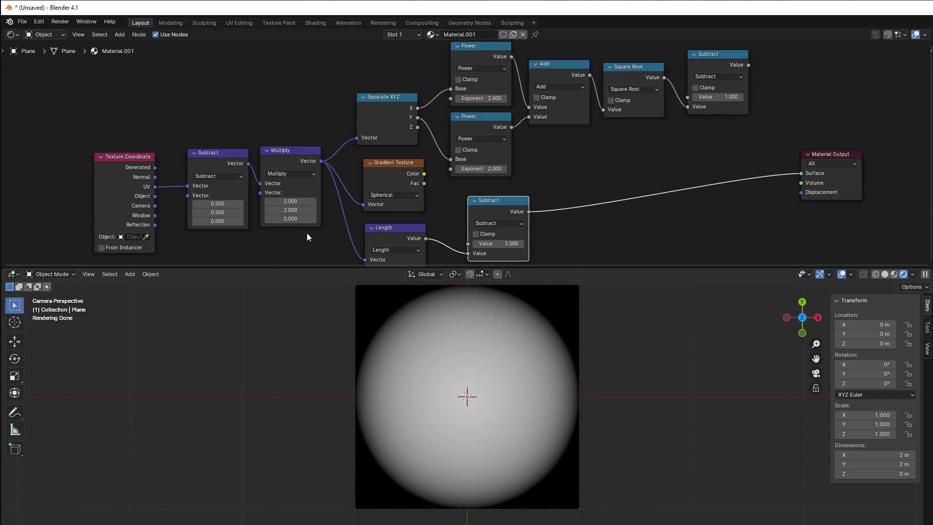